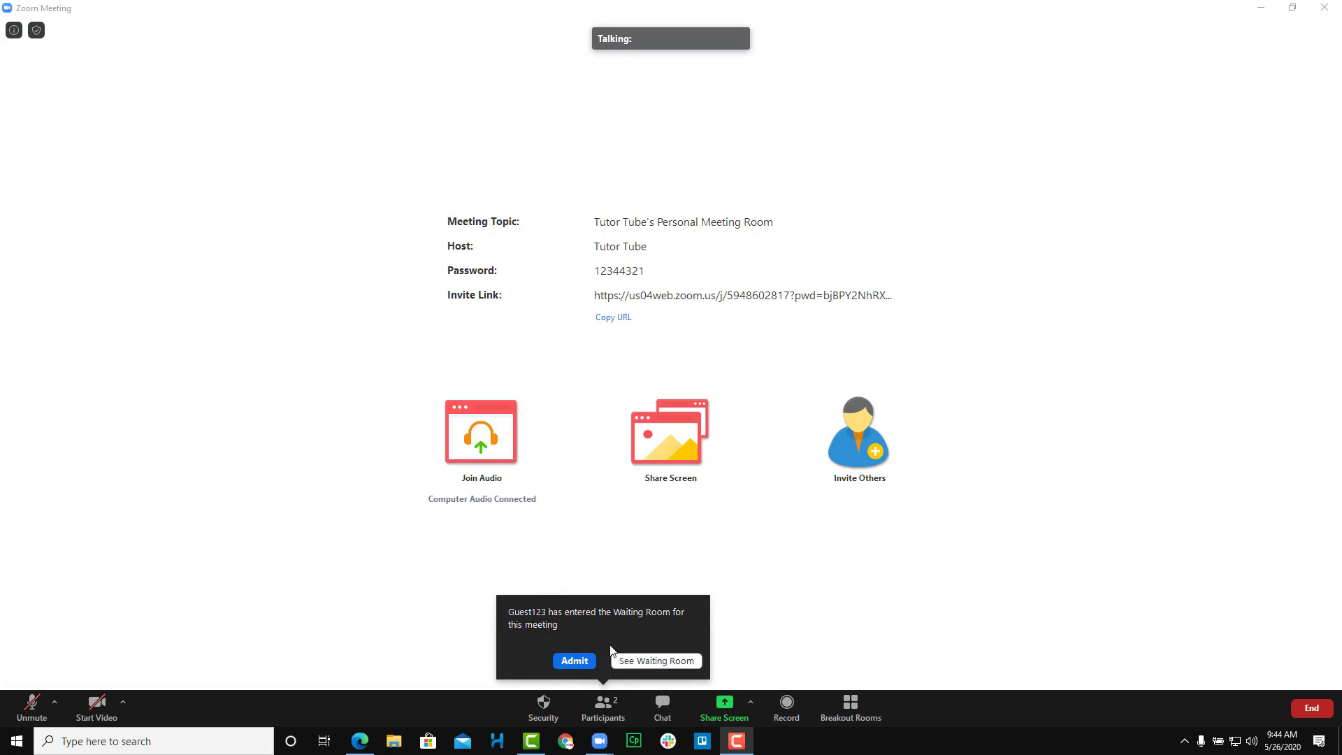
# Admit the guest from the waiting room into the meeting, and end the meeting once the guest has joined.
pyautogui.click(645, 661)
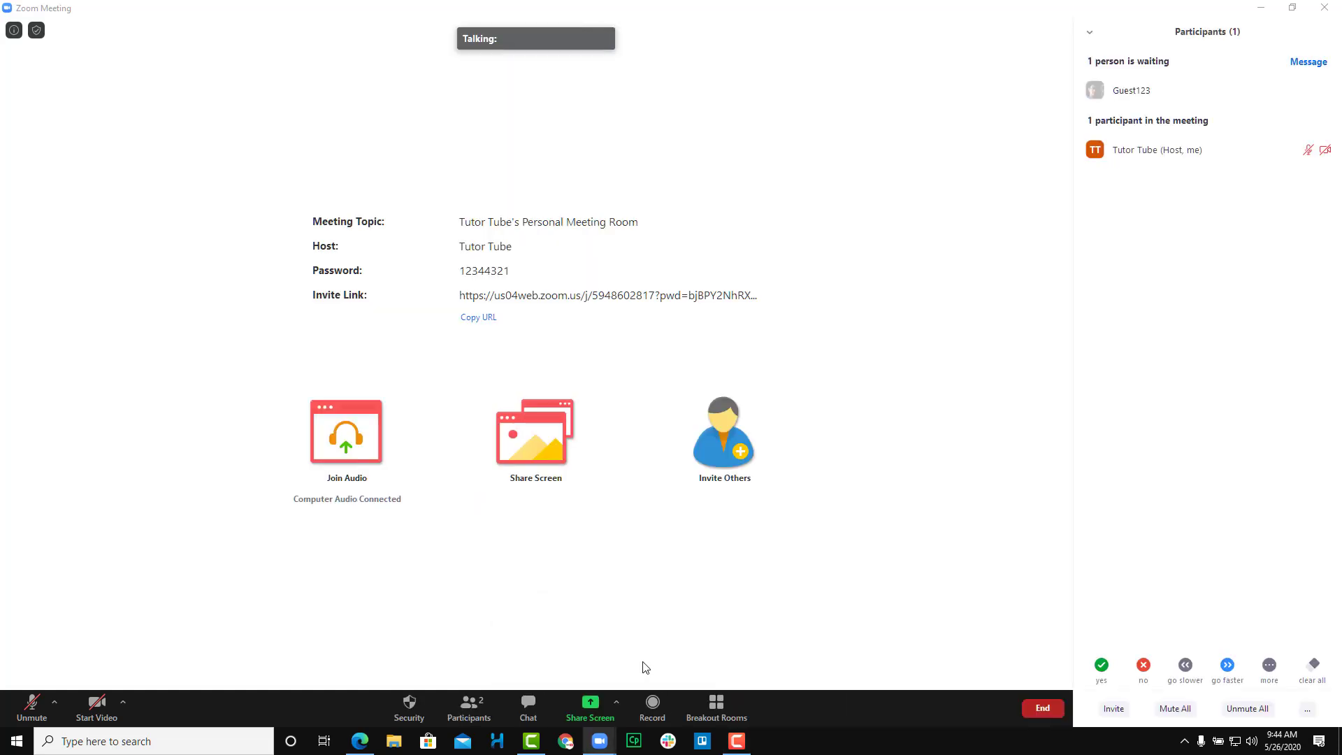
pyautogui.moveTo(1128, 103)
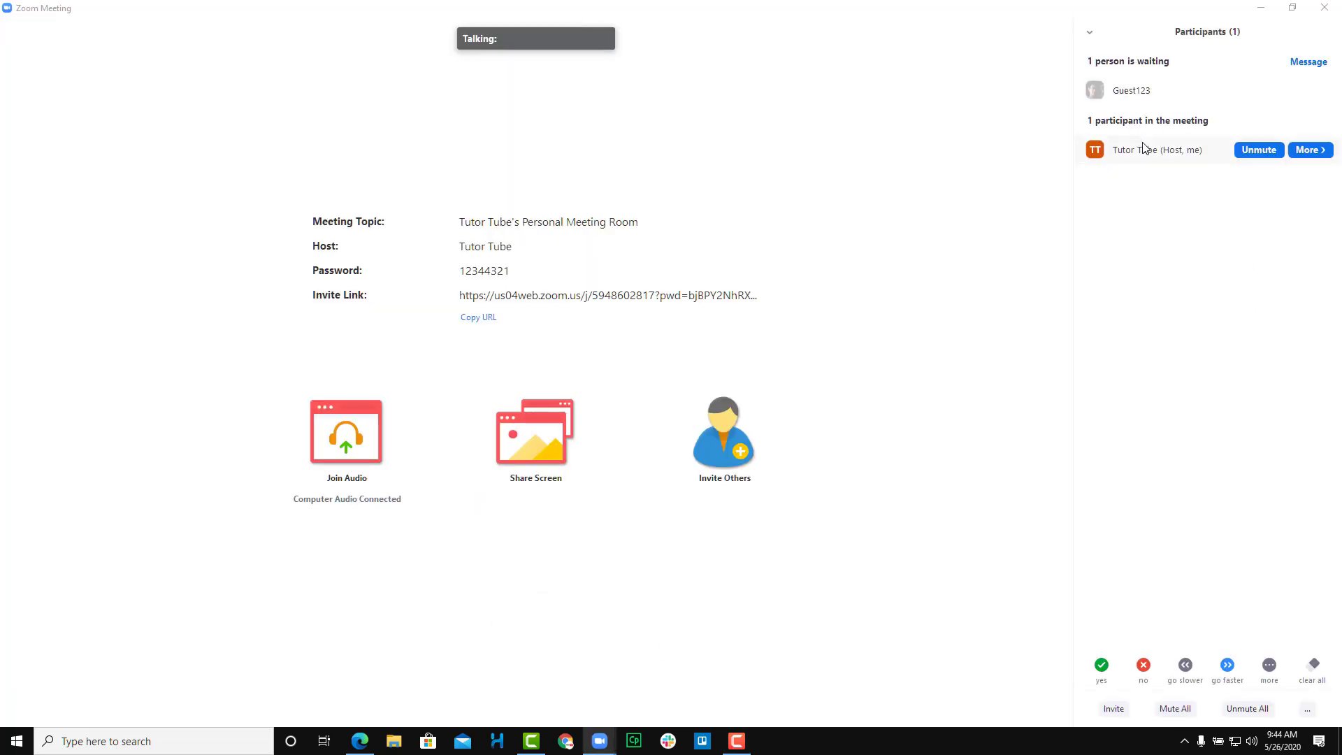
pyautogui.click(1266, 94)
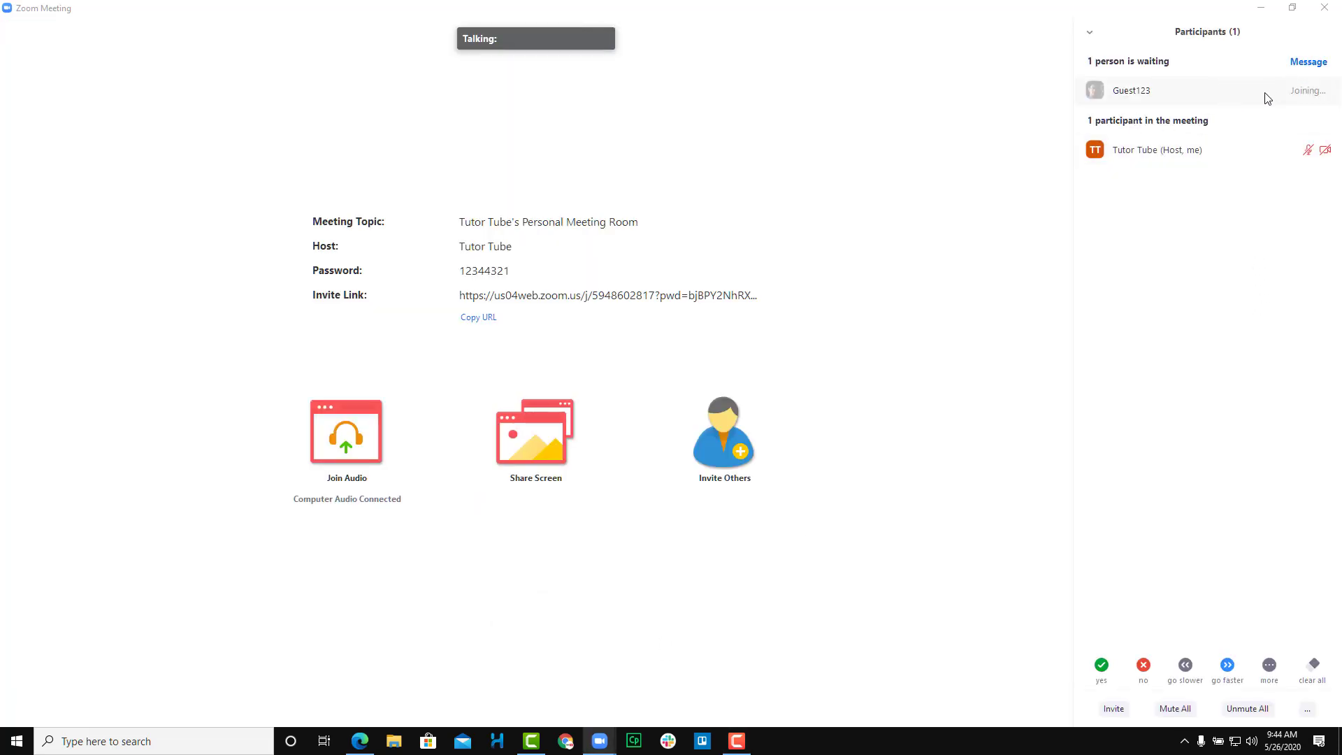
pyautogui.moveTo(1235, 170)
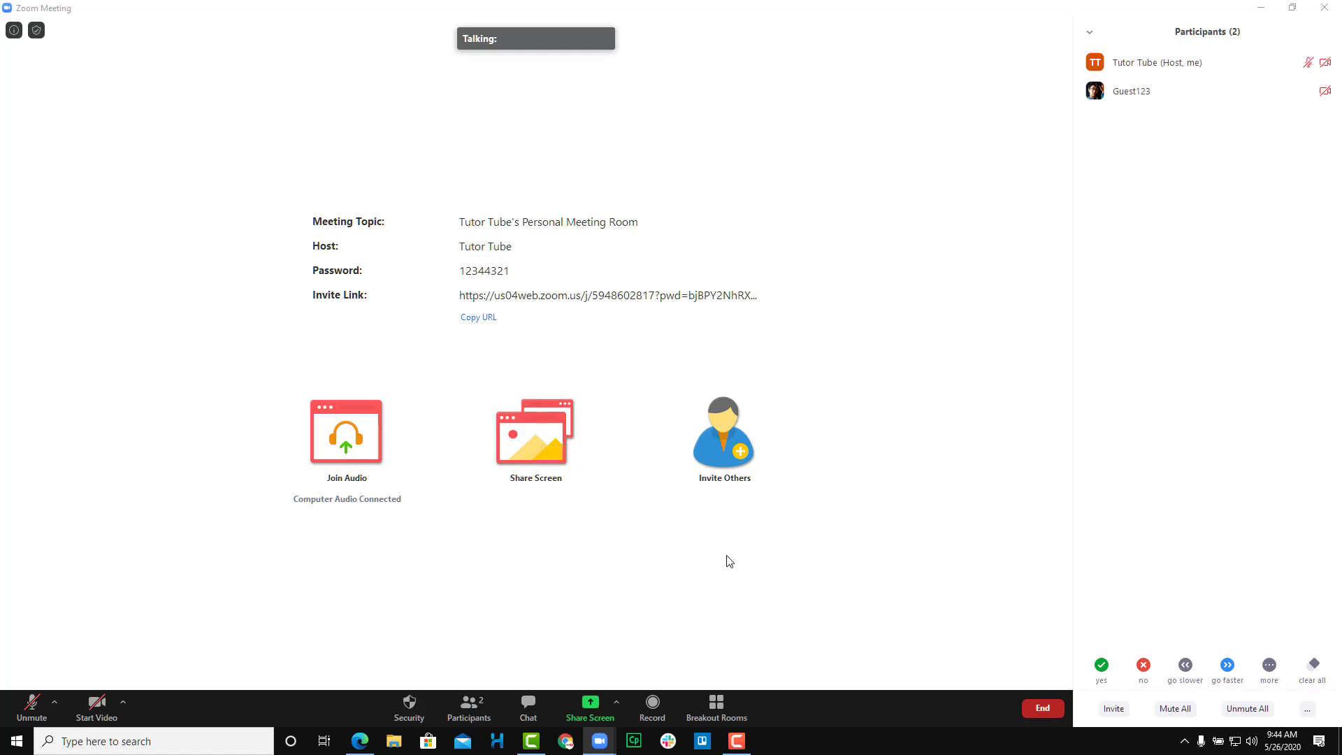
pyautogui.click(1045, 710)
pyautogui.click(998, 641)
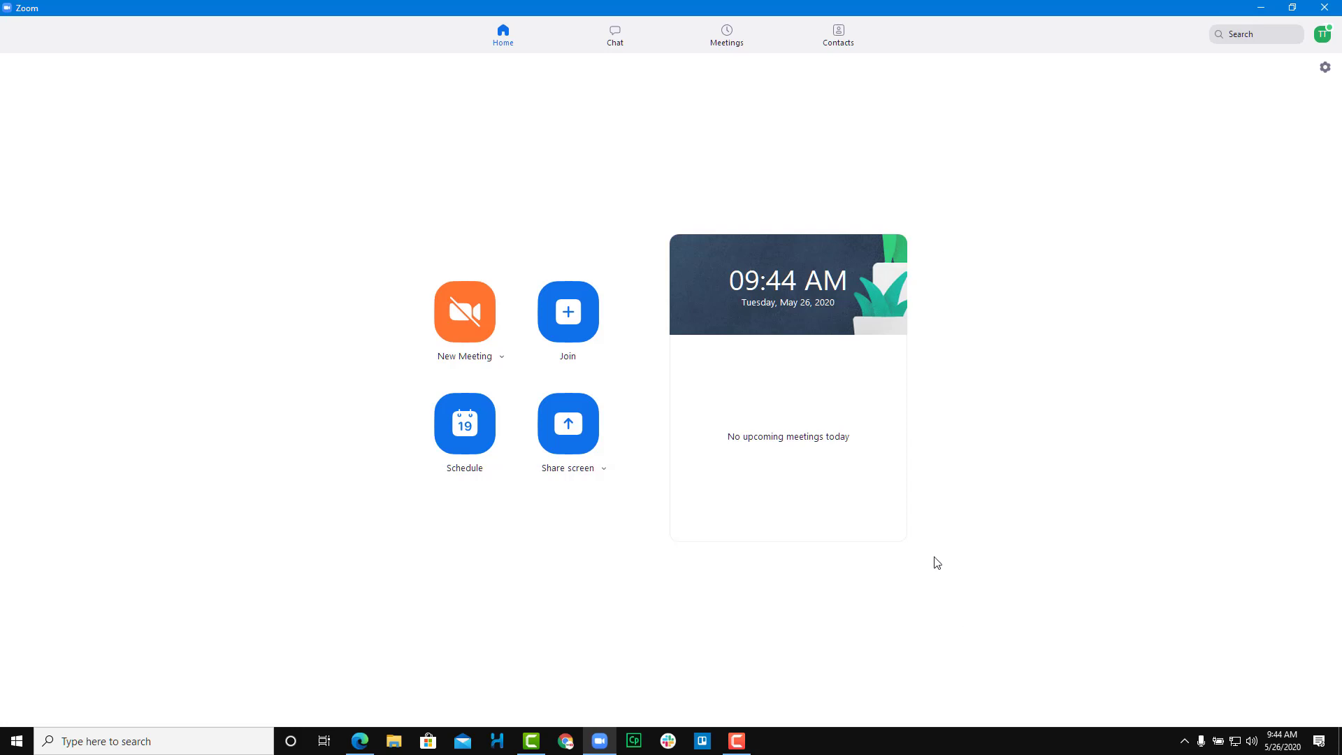
# Disable Enable Waiting Room in the Personal Meeting ID settings and save the change.
pyautogui.click(500, 357)
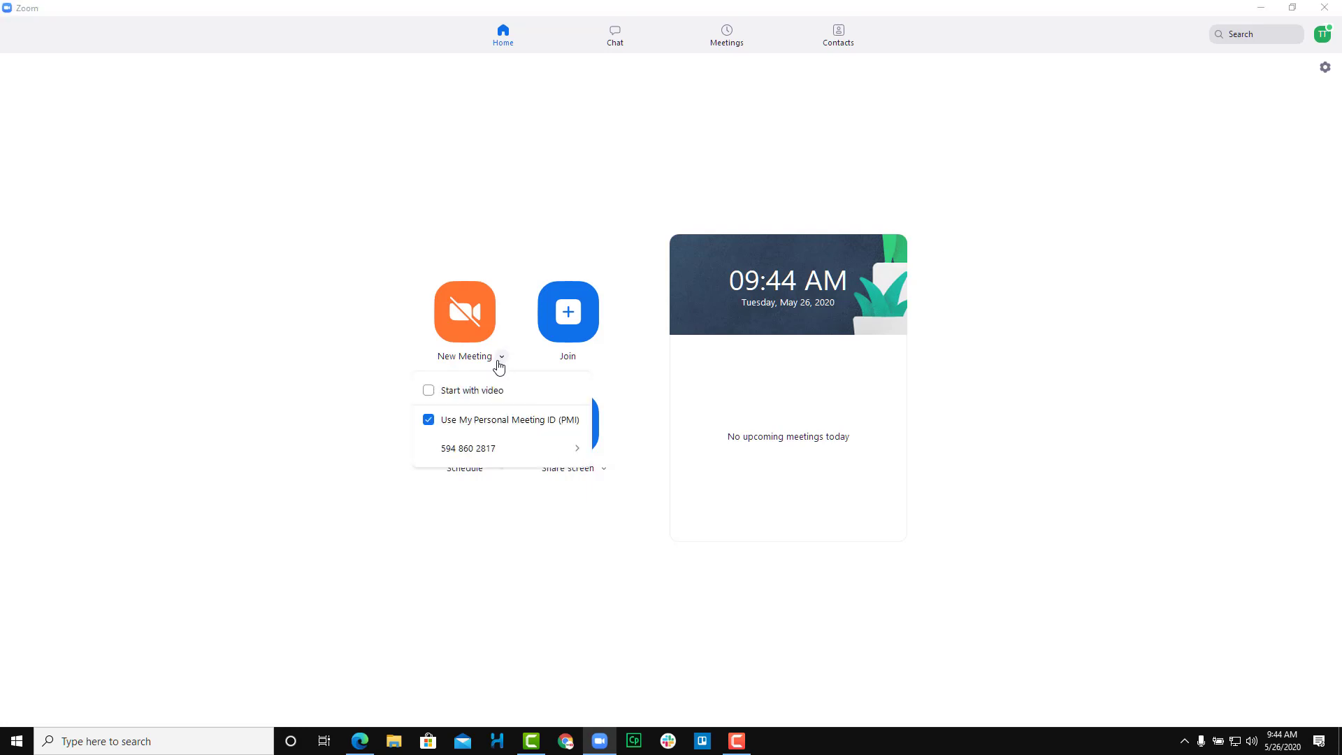
pyautogui.moveTo(489, 456)
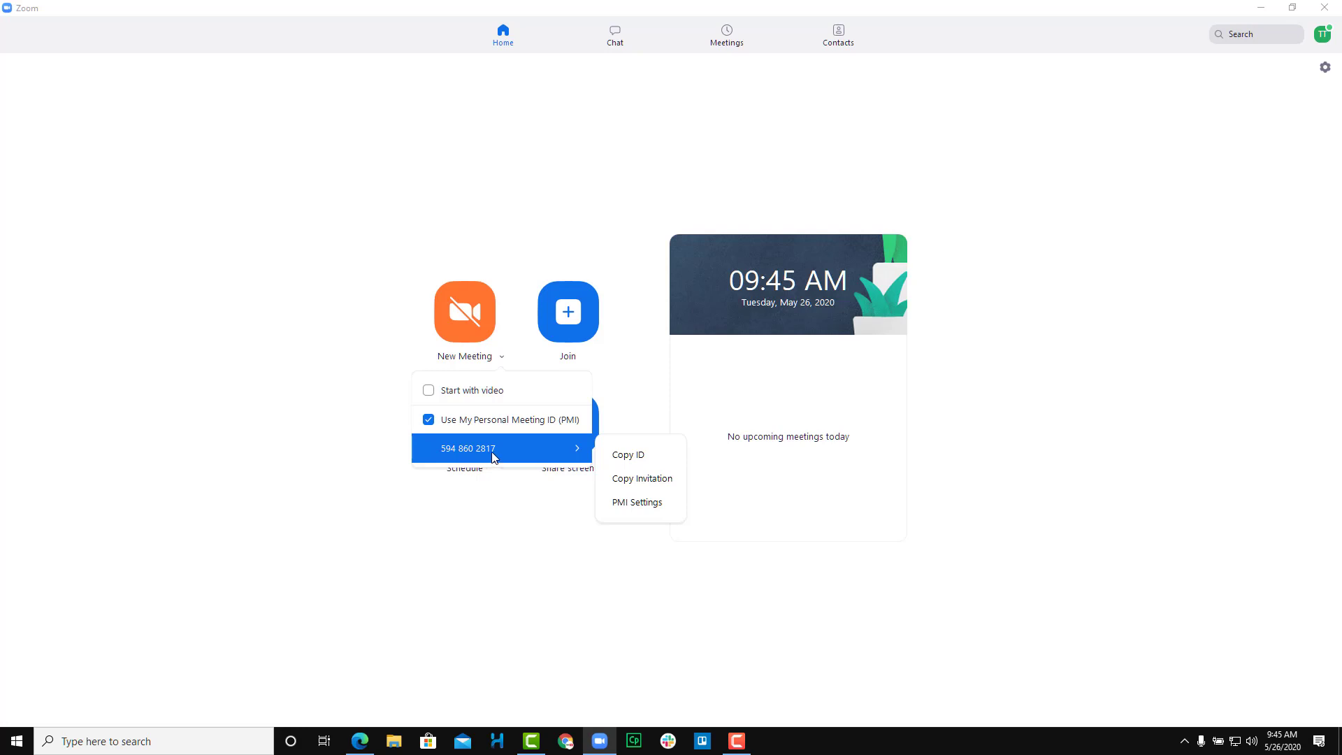
pyautogui.click(638, 504)
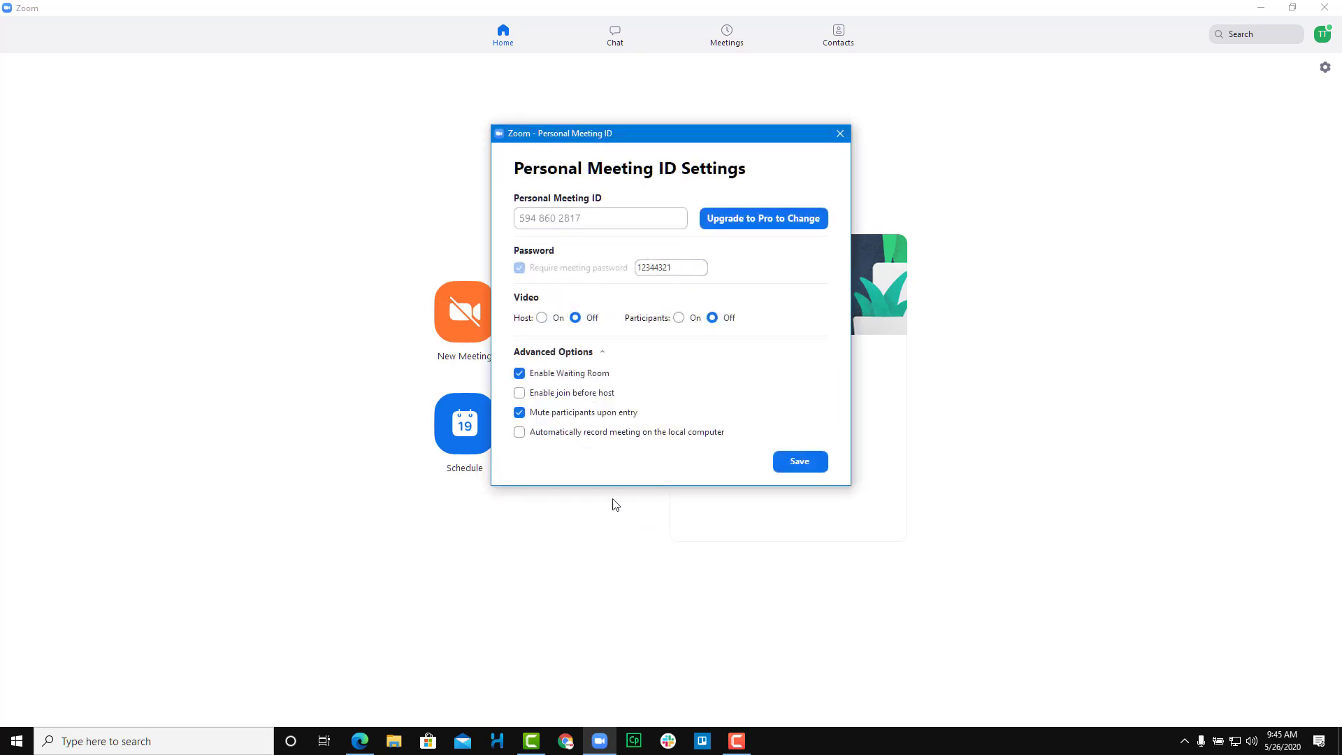
pyautogui.click(549, 376)
pyautogui.click(798, 461)
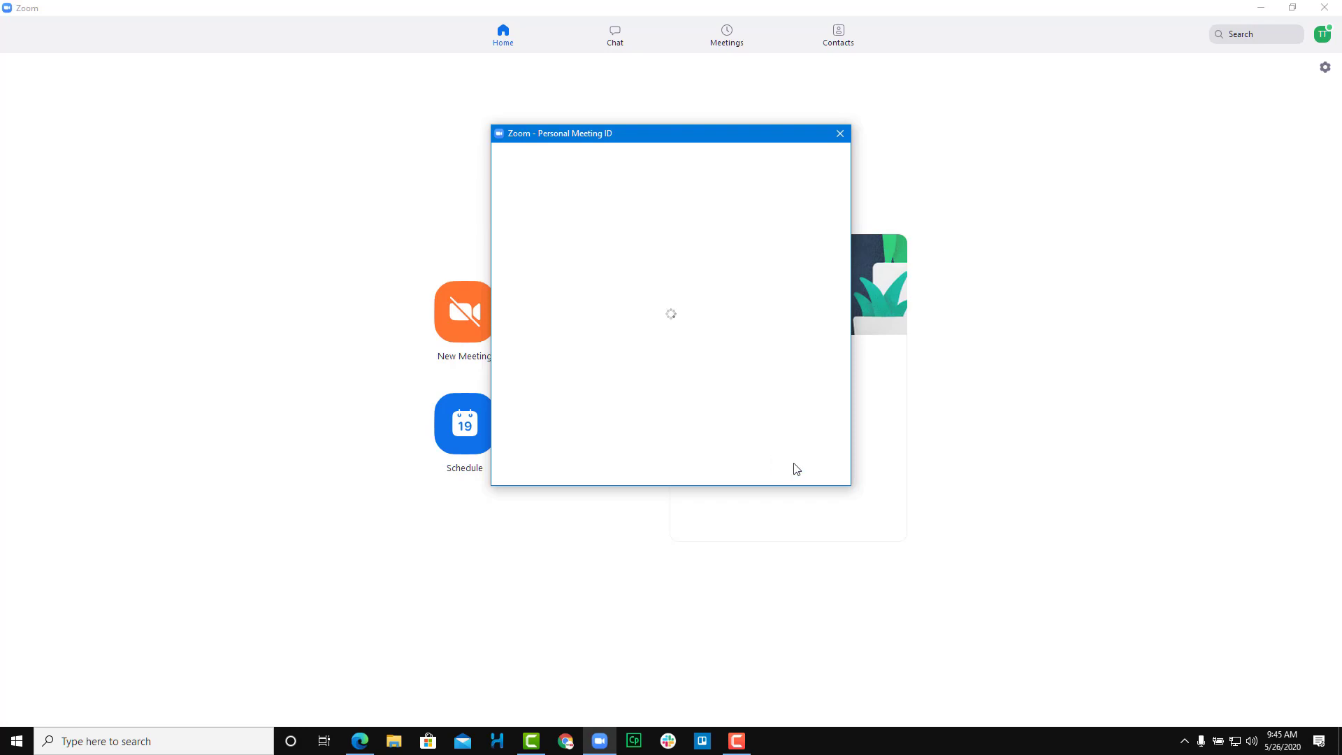
# Start a new meeting with the Personal Meeting ID, join with computer audio and show the participants list.
pyautogui.click(453, 319)
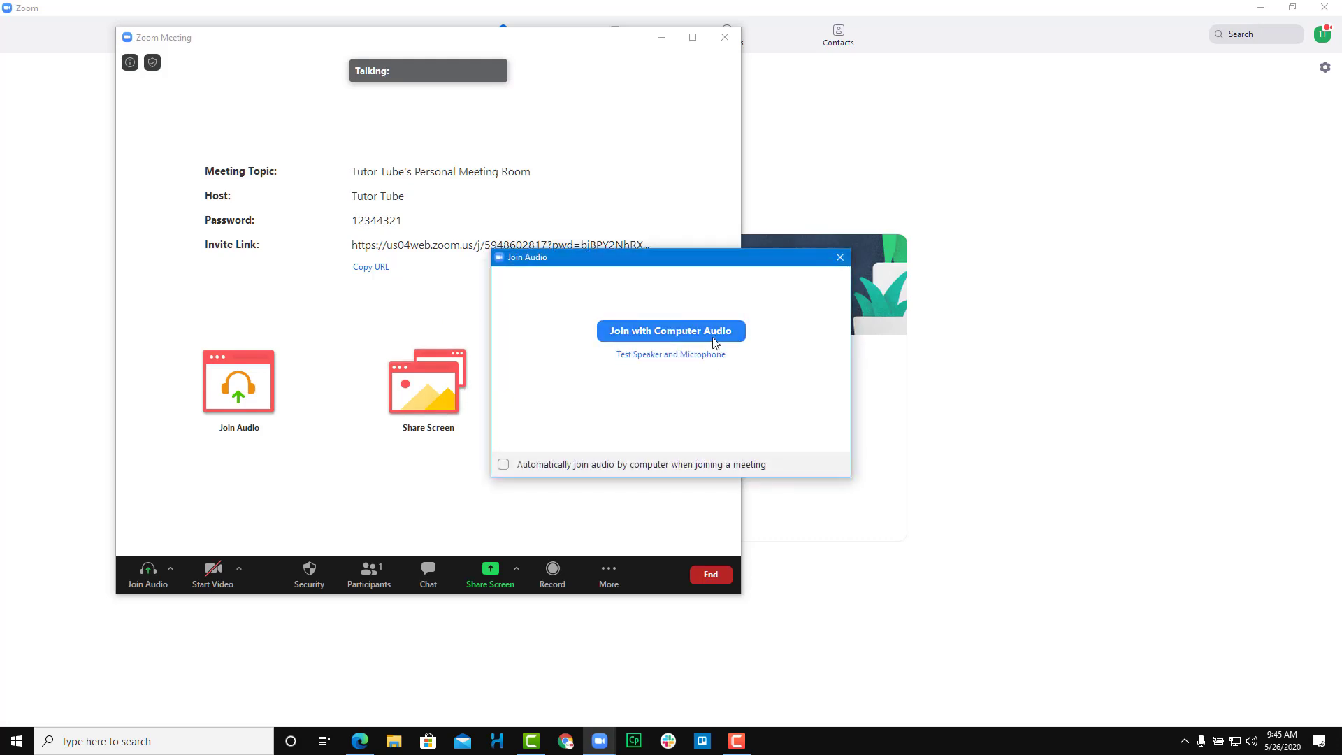
pyautogui.click(678, 335)
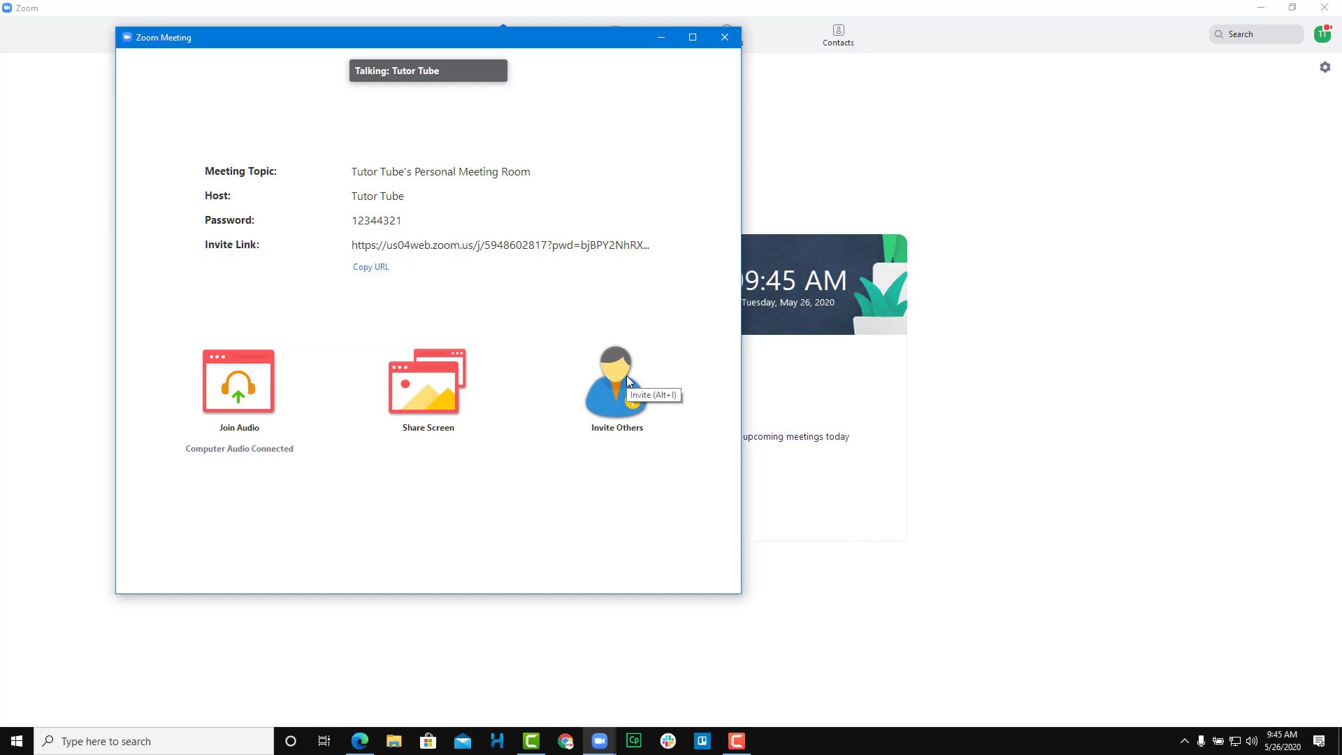
pyautogui.moveTo(383, 585)
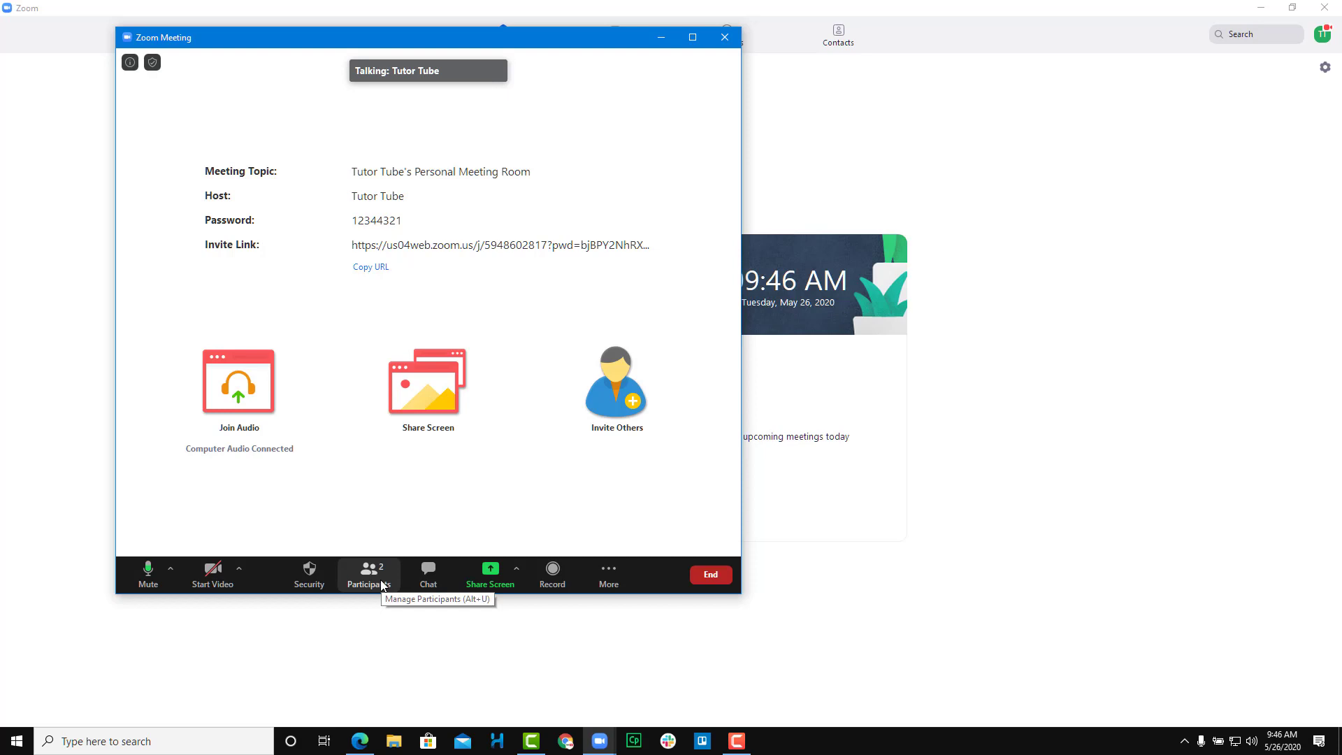
pyautogui.click(383, 586)
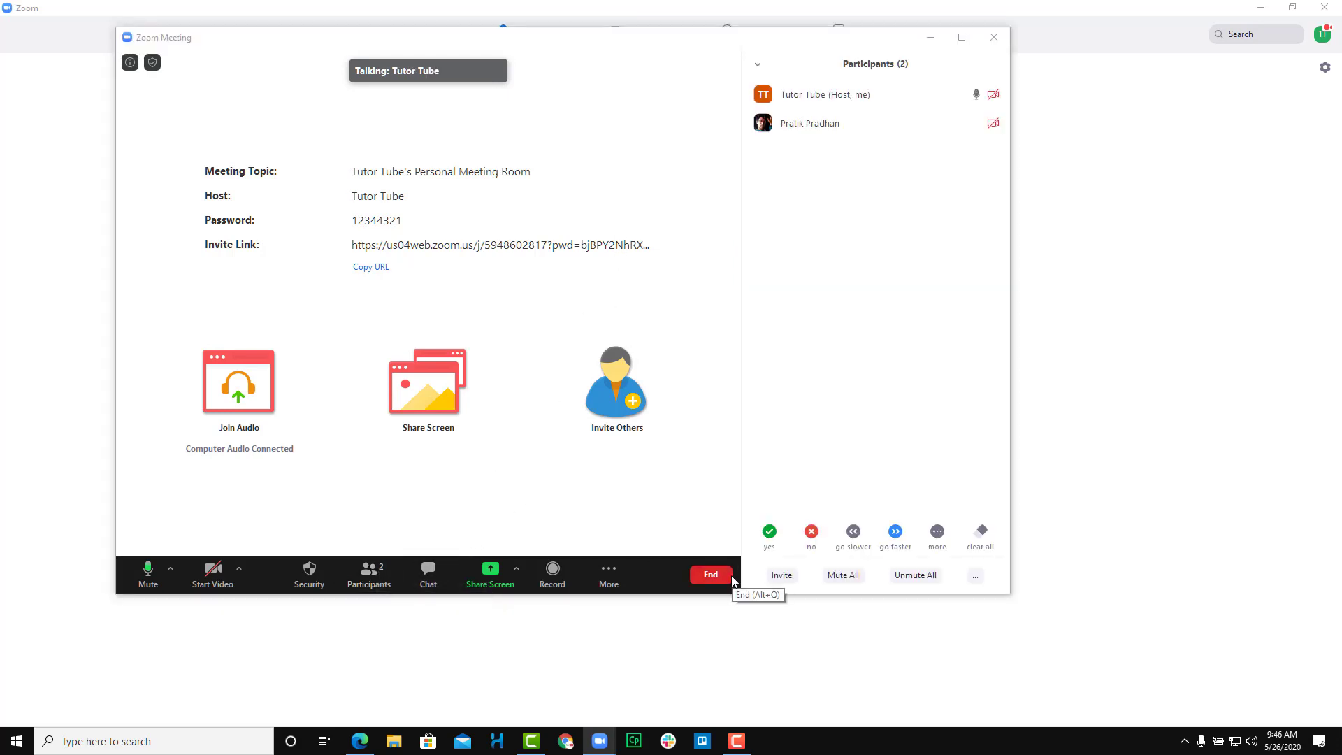
# Enable the waiting room for the running meeting from the participant options, and disable it again.
pyautogui.click(934, 533)
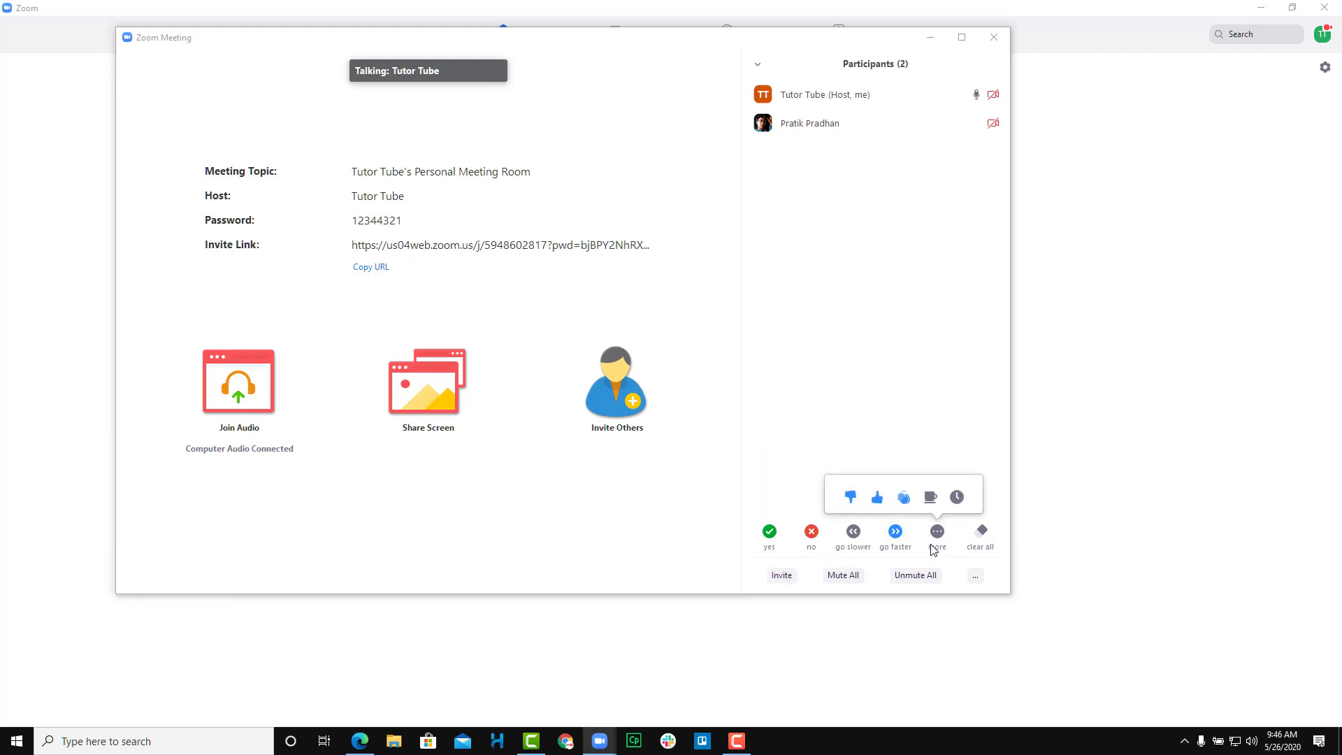
pyautogui.click(976, 577)
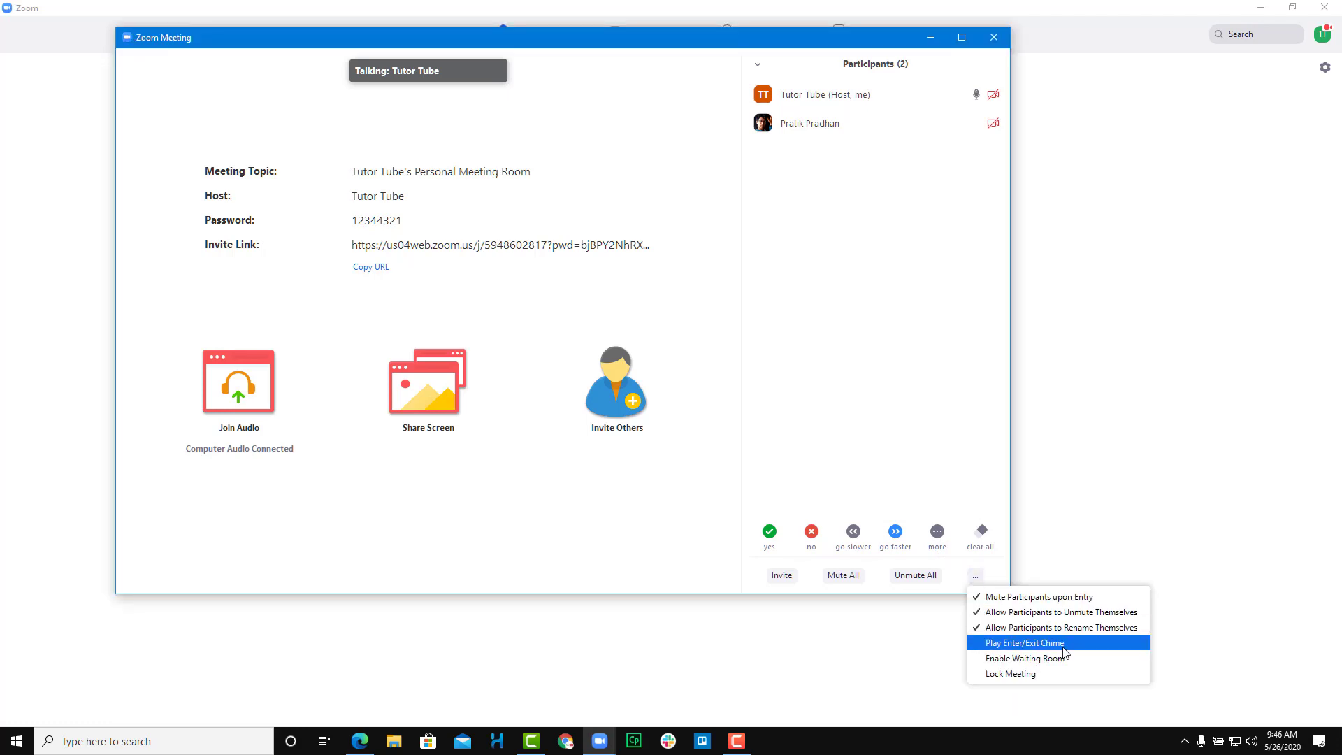
pyautogui.click(1041, 659)
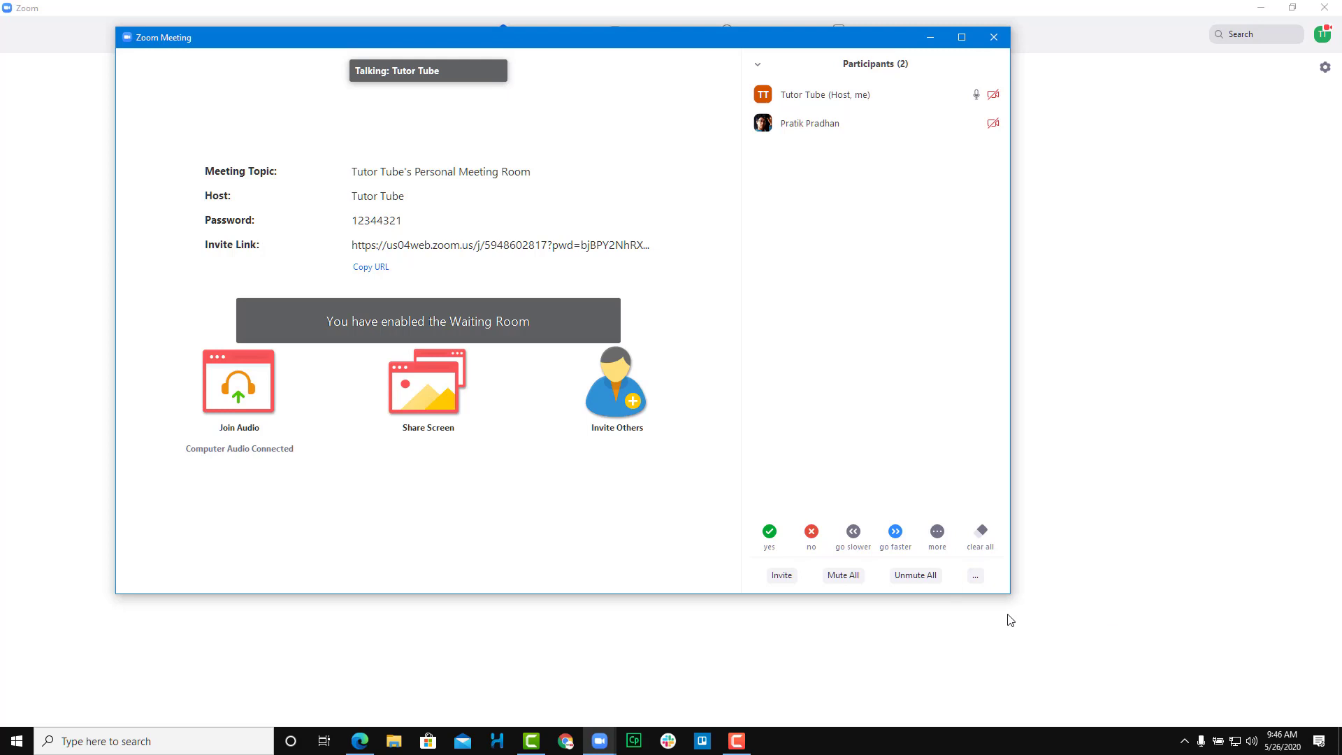
pyautogui.click(977, 577)
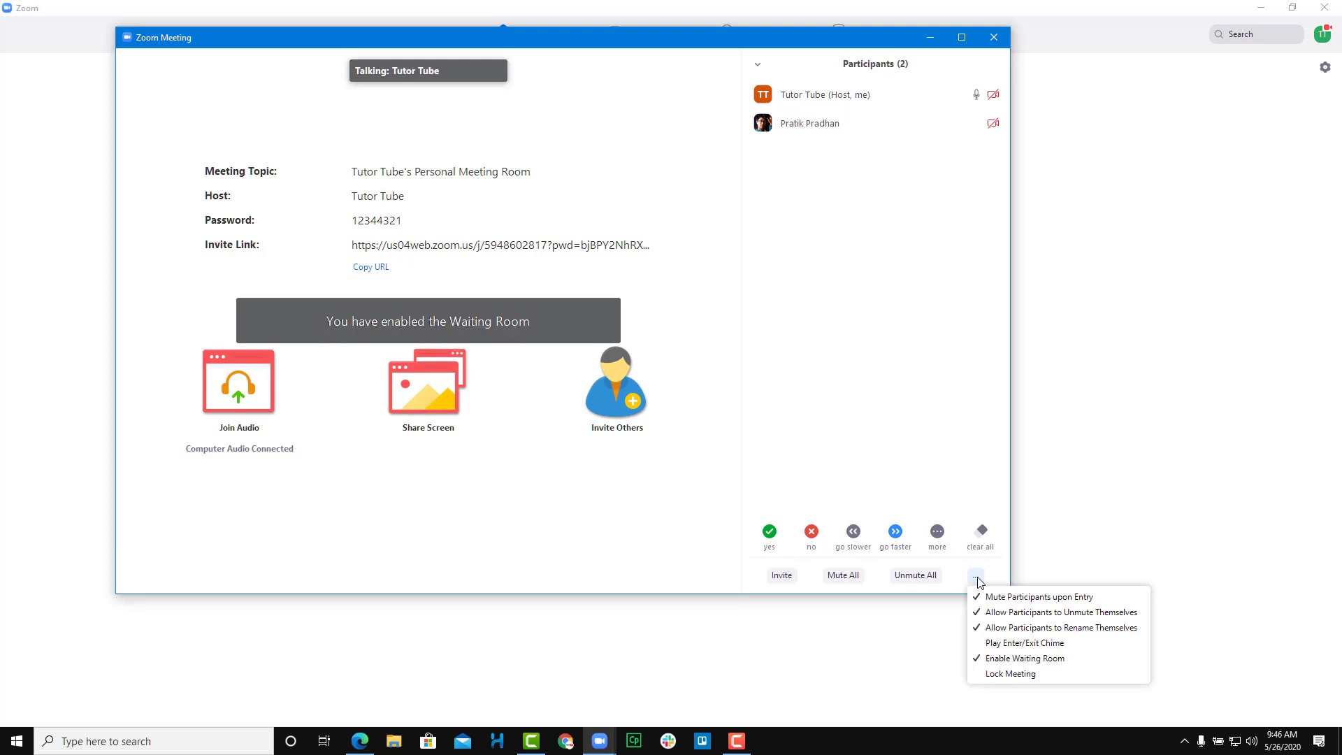
pyautogui.click(1009, 659)
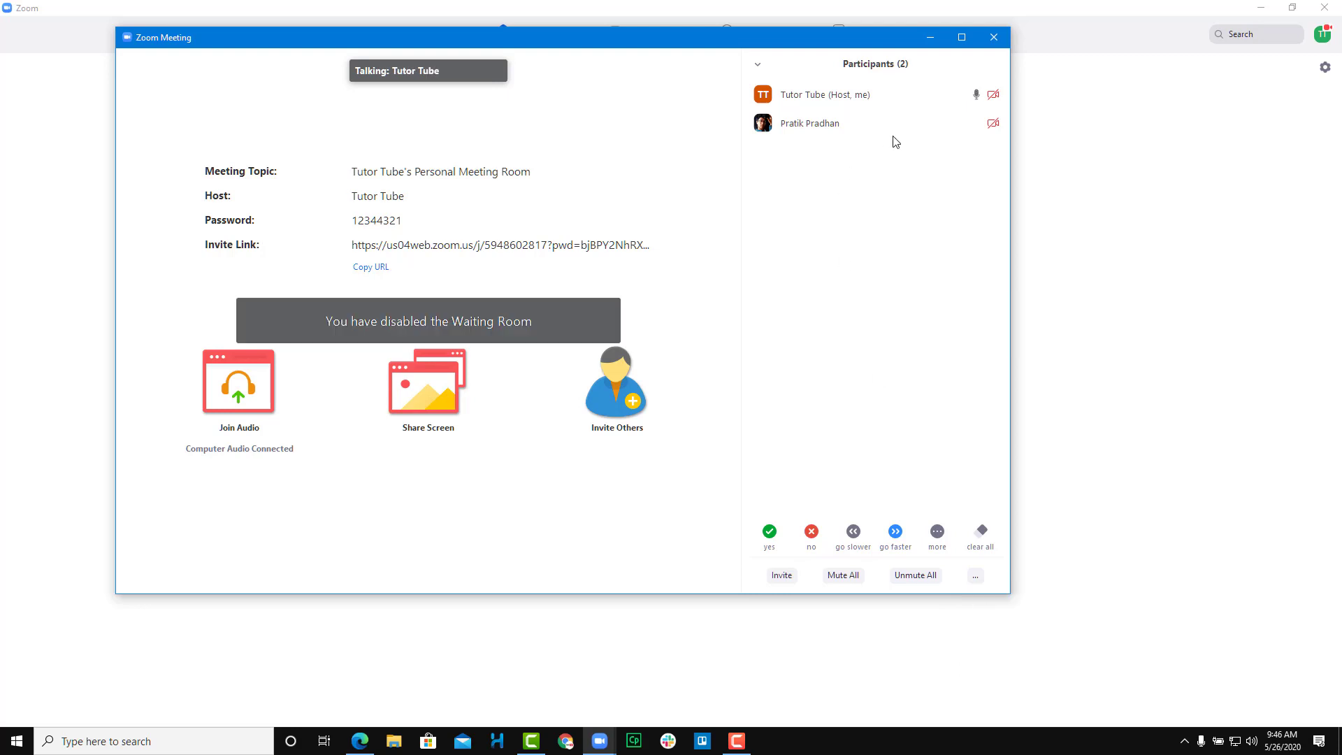
# End the running meeting for all participants.
pyautogui.click(993, 37)
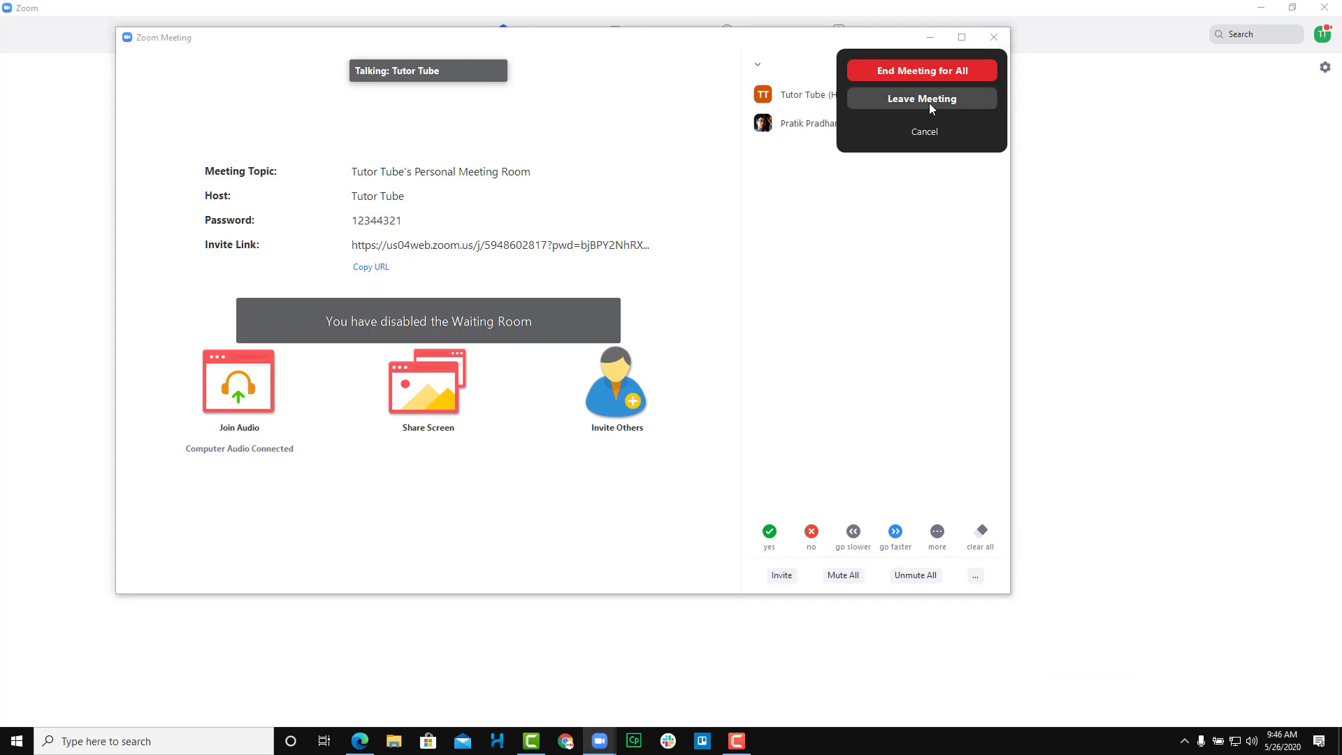
pyautogui.click(943, 77)
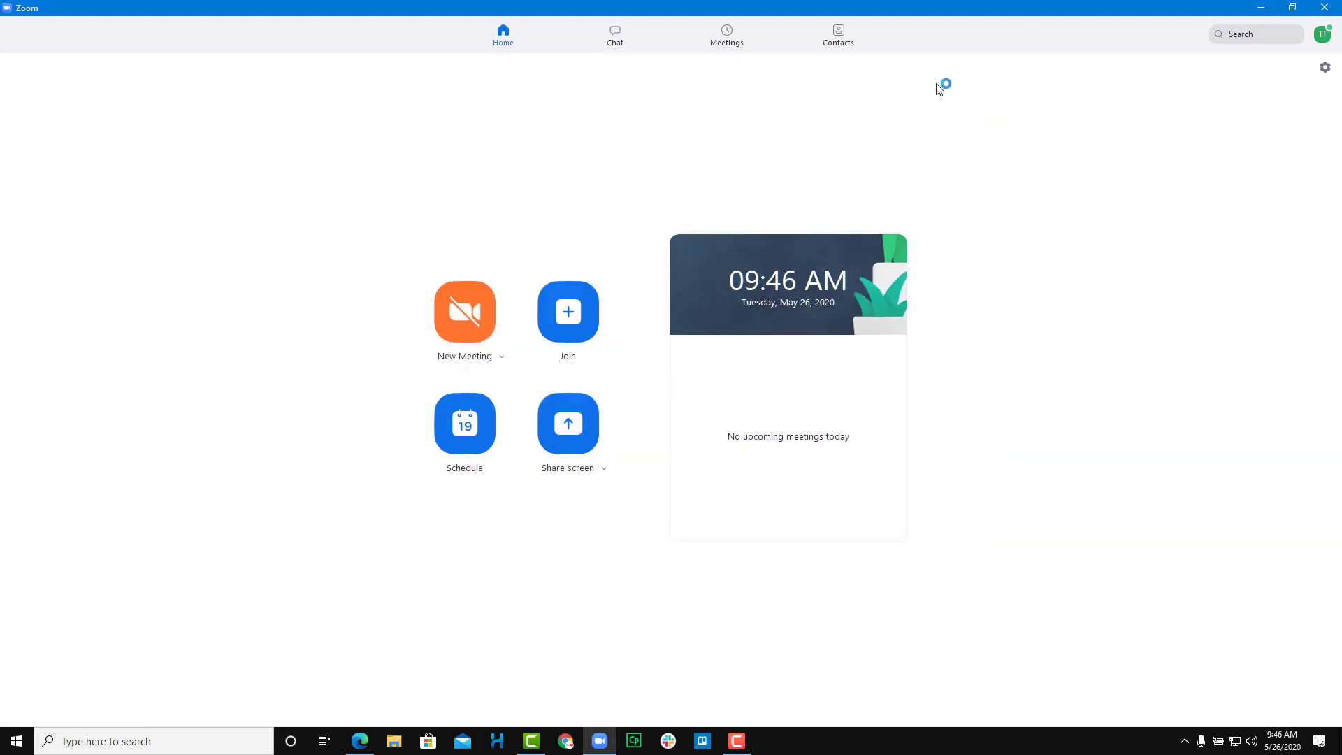
# Examine the Enable Waiting Room setting in the advanced options for scheduling a meeting, and cancel without scheduling.
pyautogui.click(499, 359)
pyautogui.moveTo(538, 450)
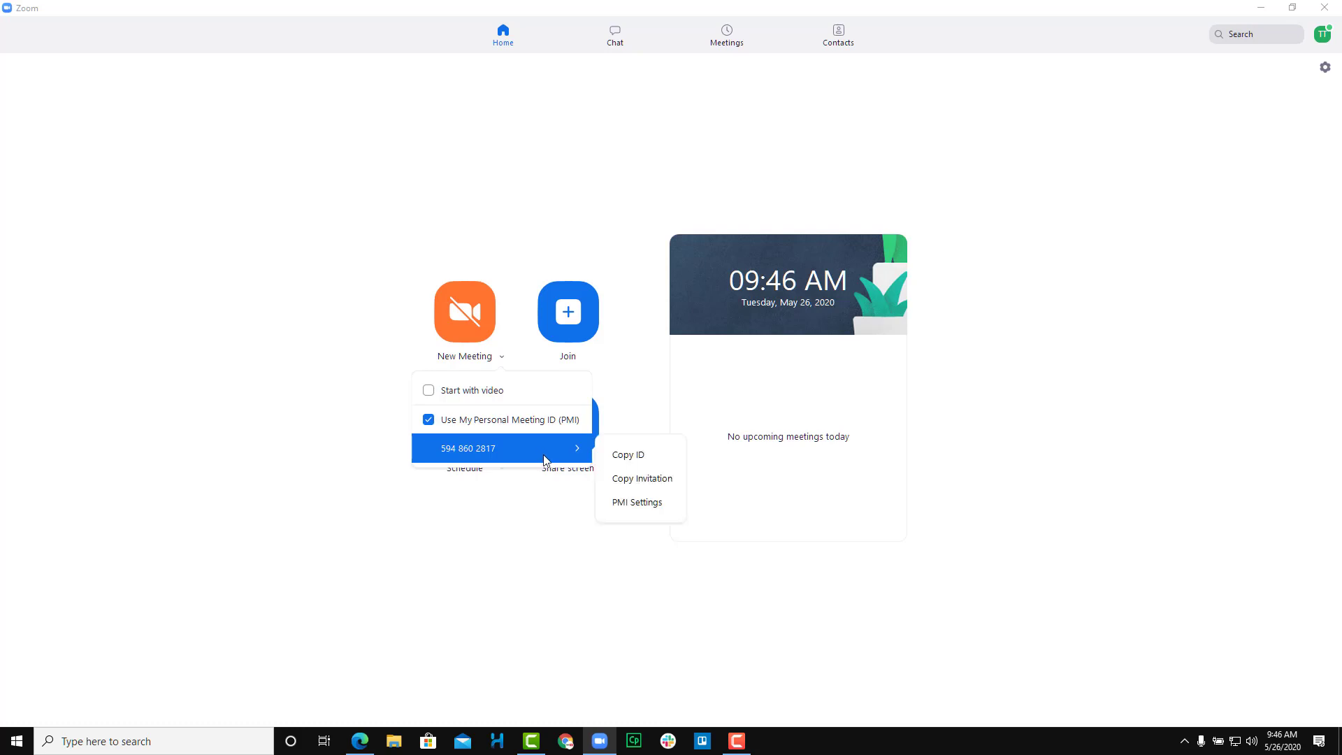
pyautogui.click(501, 530)
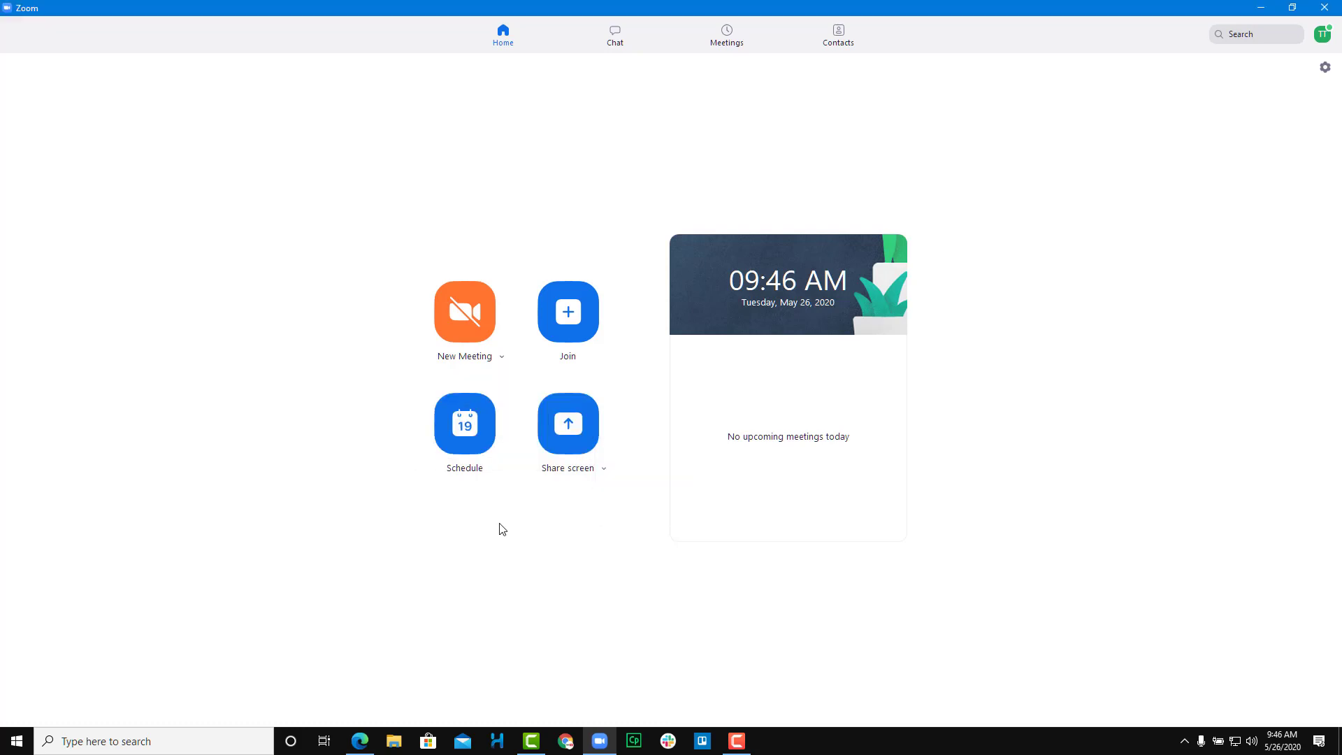
pyautogui.click(461, 458)
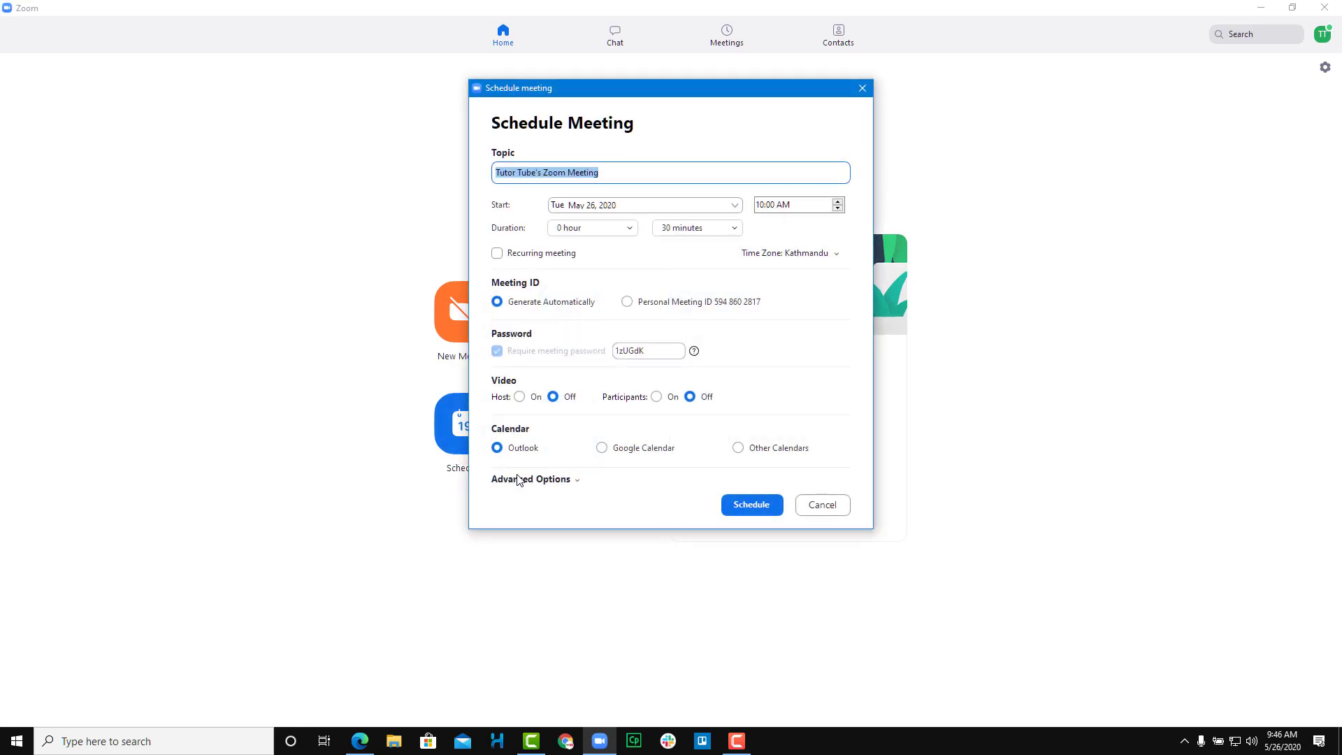
pyautogui.click(576, 481)
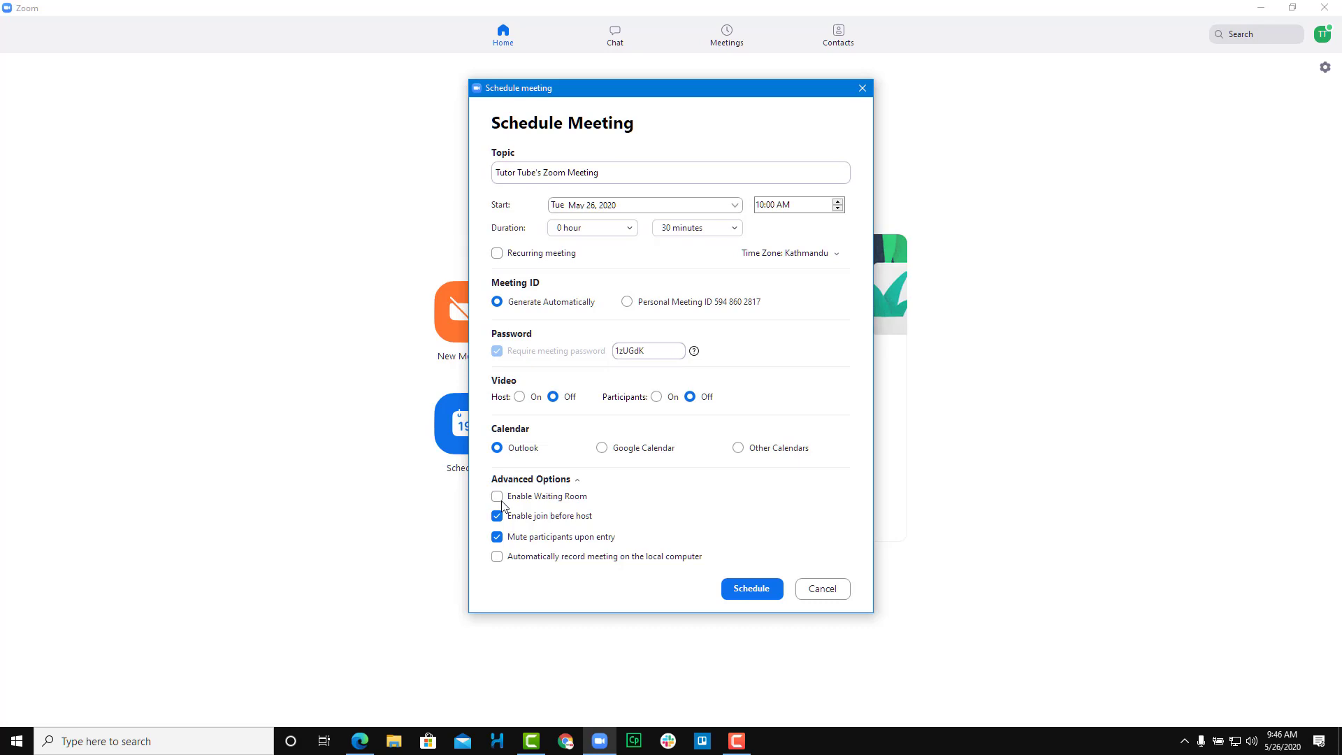
pyautogui.click(832, 591)
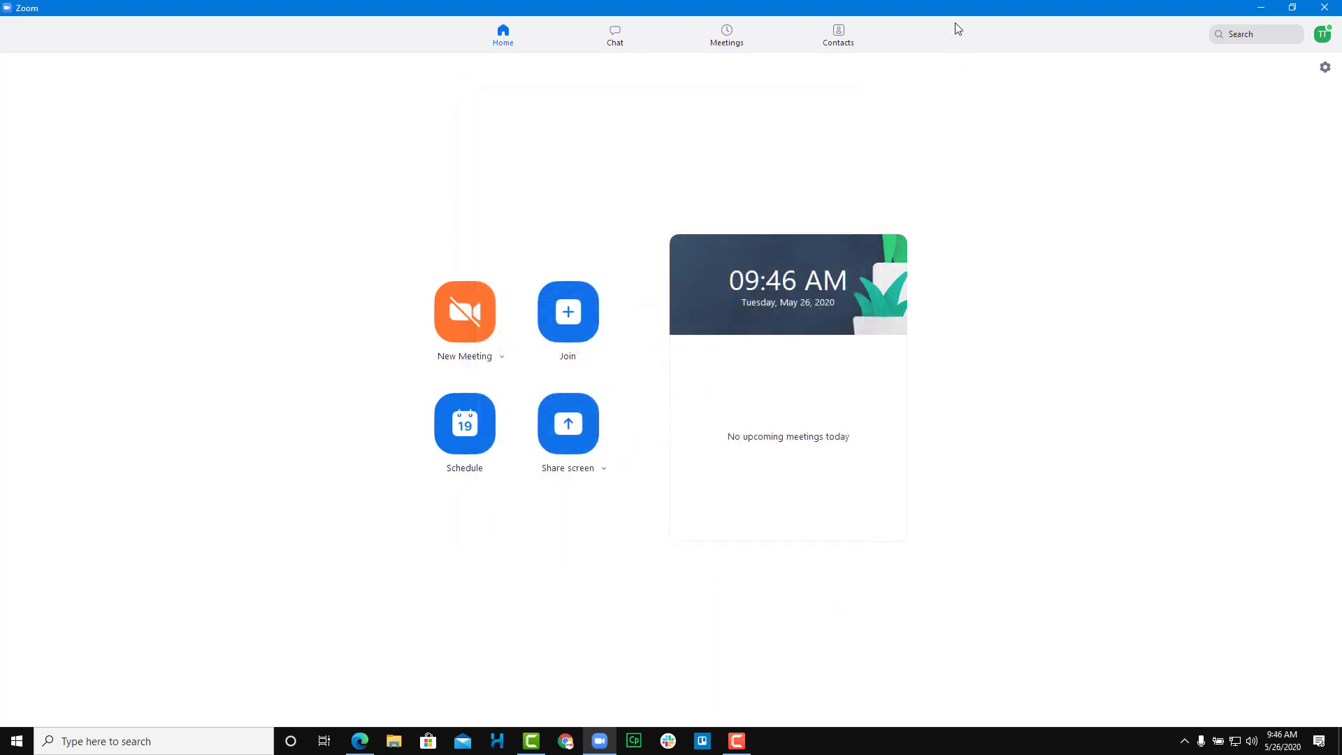
# Close the Zoom desktop client and open the account's settings page on zoom.us in the browser.
pyautogui.moveTo(963, 15); pyautogui.dragTo(989, 91)
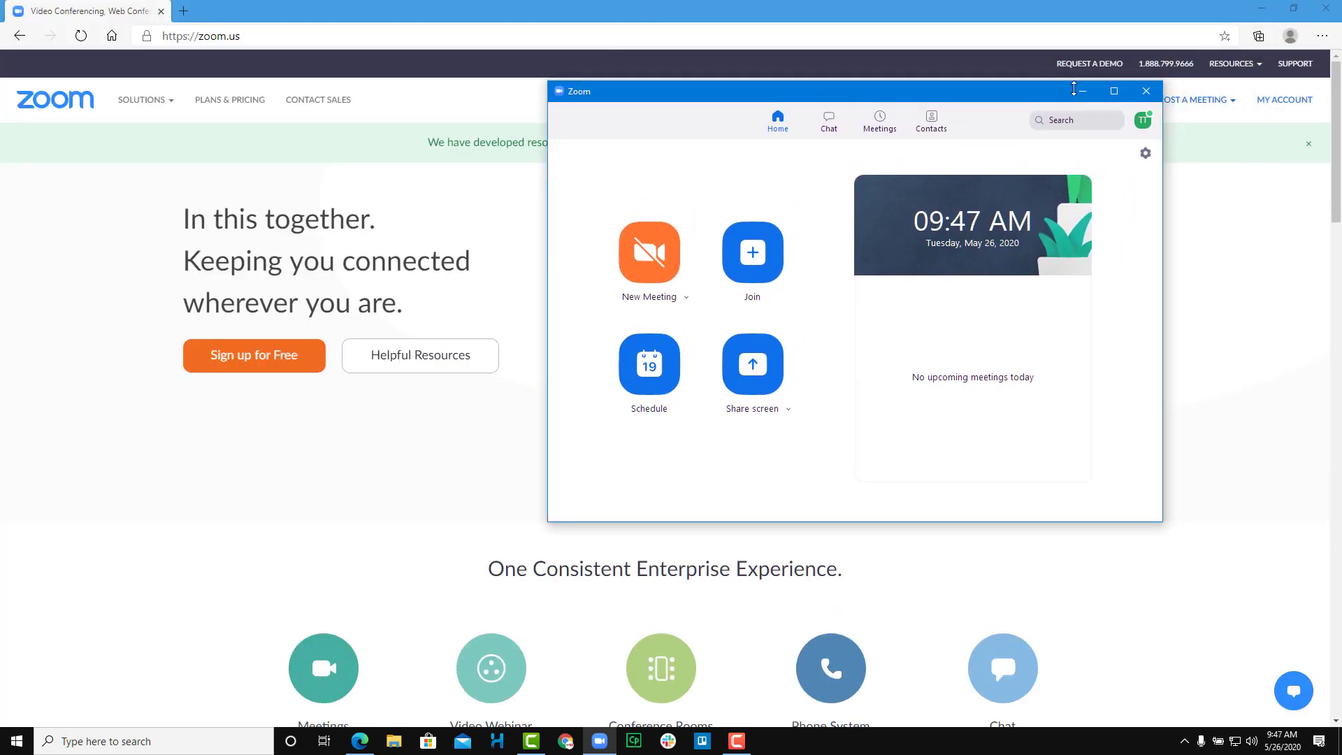
pyautogui.click(1145, 91)
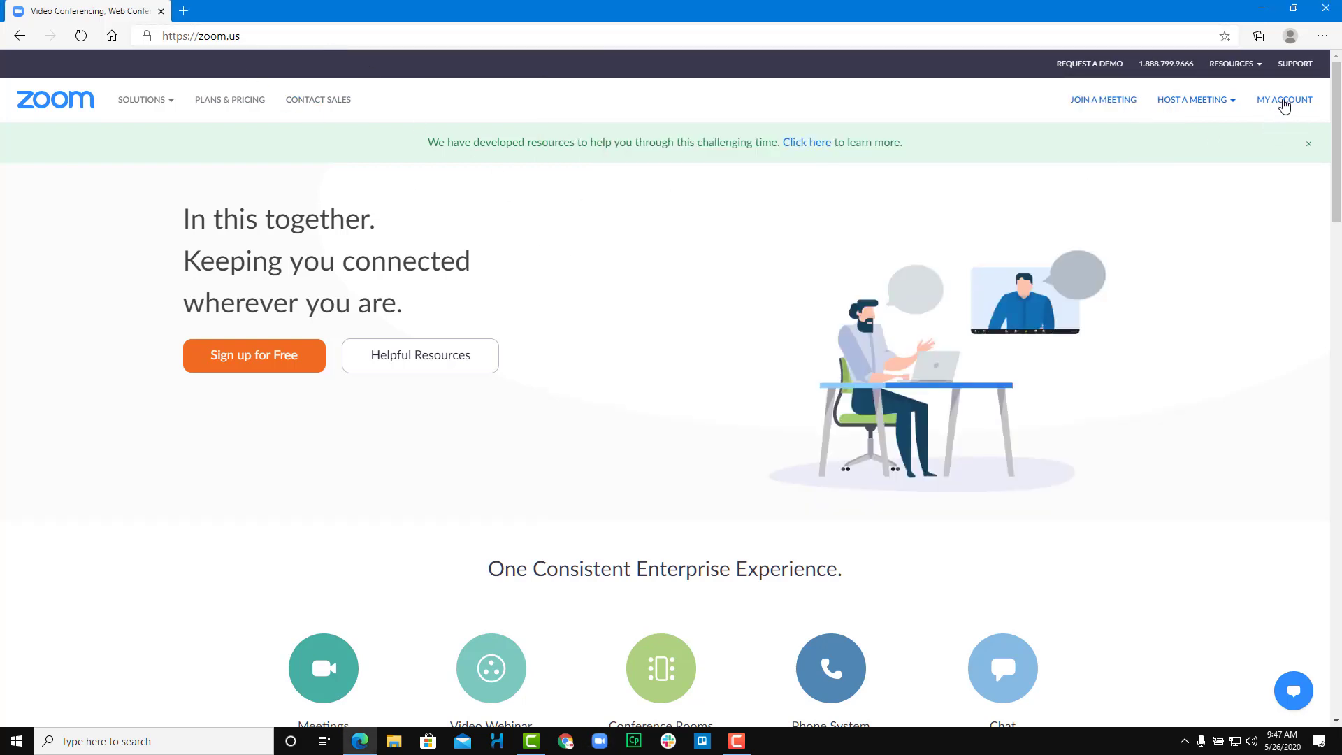
pyautogui.click(1284, 101)
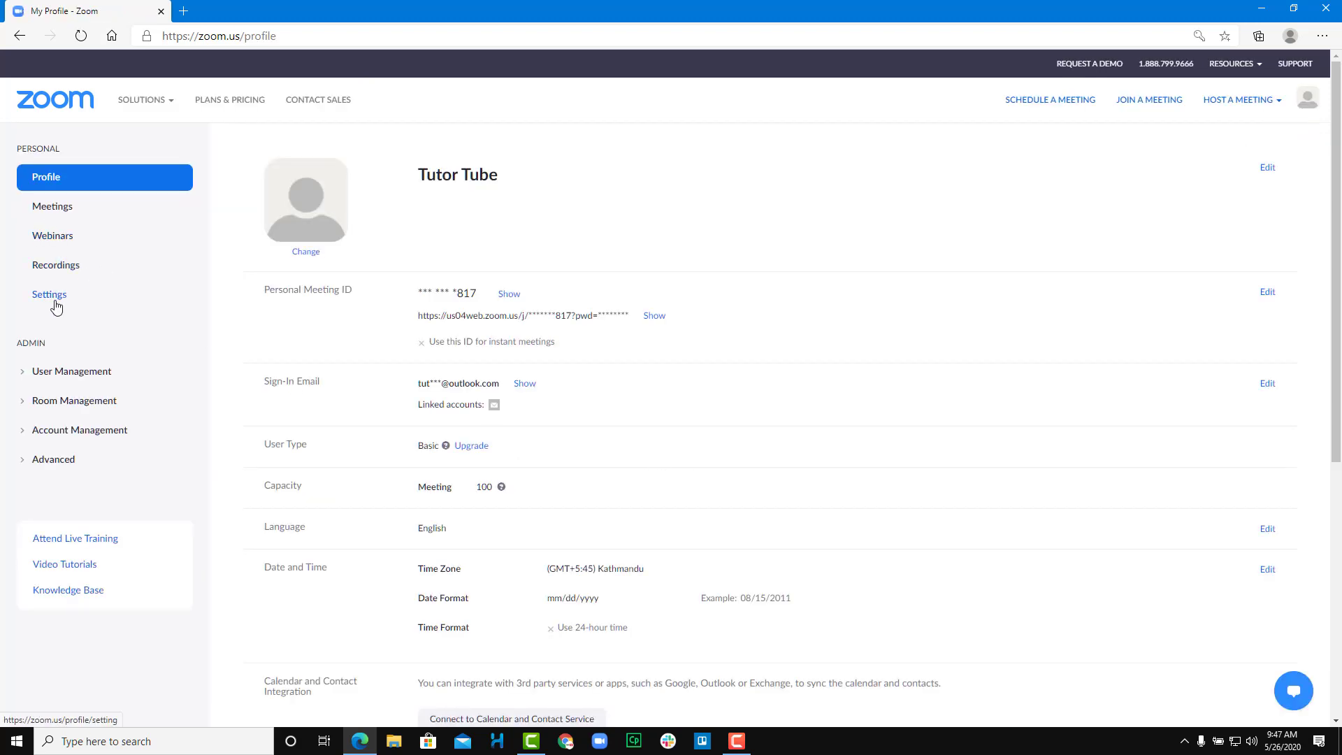
pyautogui.click(57, 304)
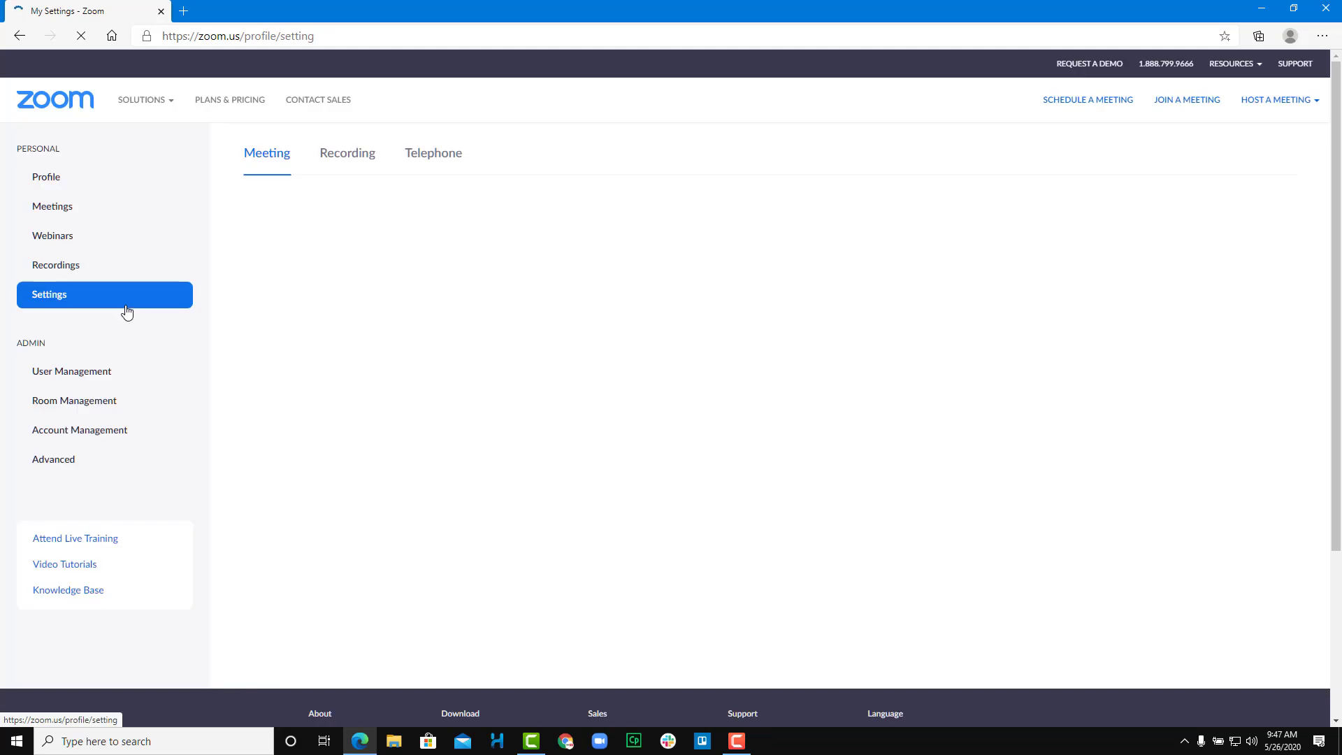
# Turn off Waiting room in the account's In Meeting (Advanced) settings.
pyautogui.click(305, 227)
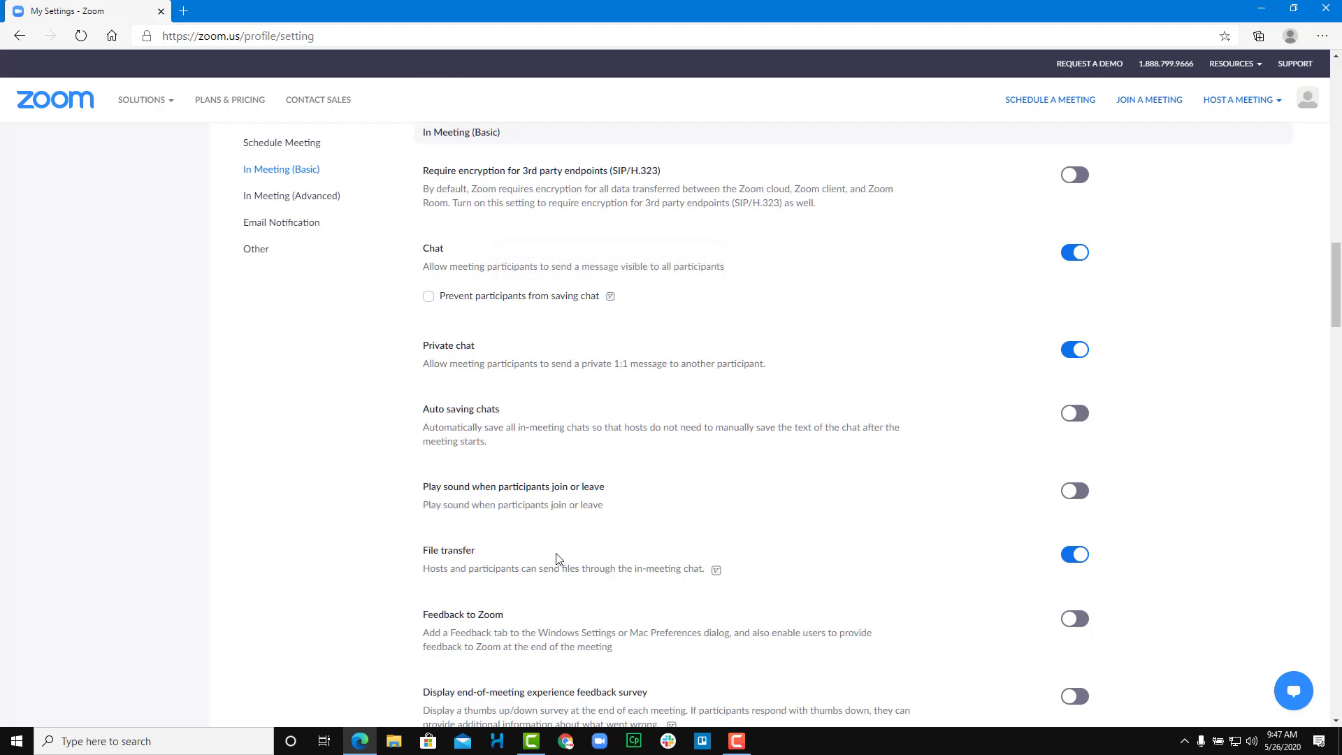
pyautogui.scroll(-7, 525, 433)
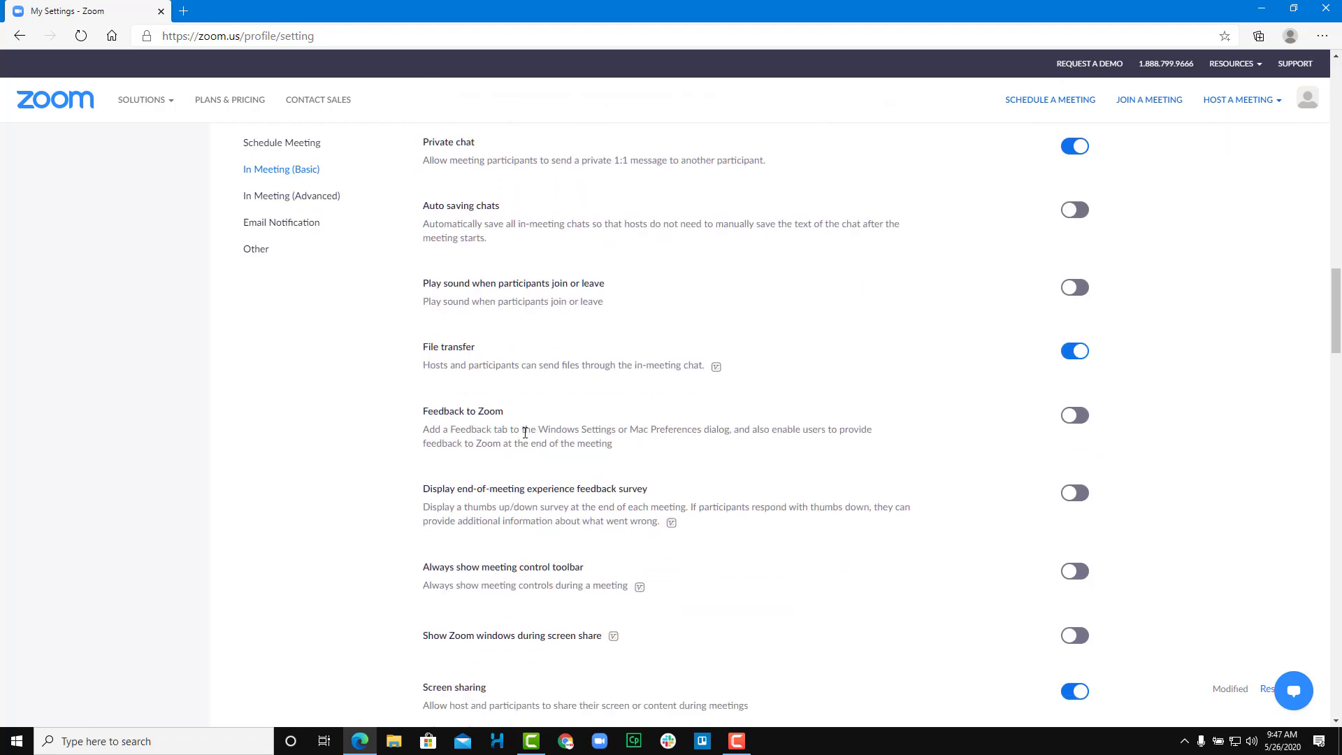
pyautogui.scroll(-5, 525, 434)
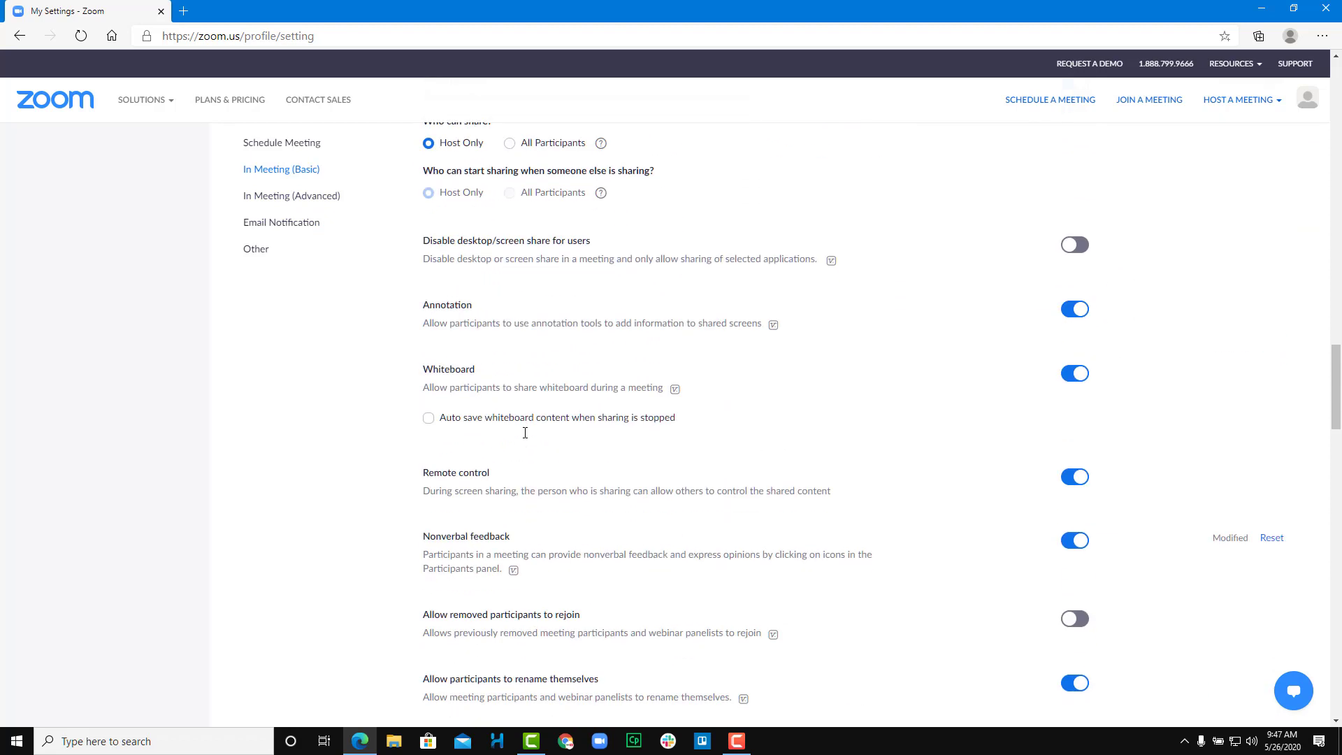
pyautogui.click(305, 202)
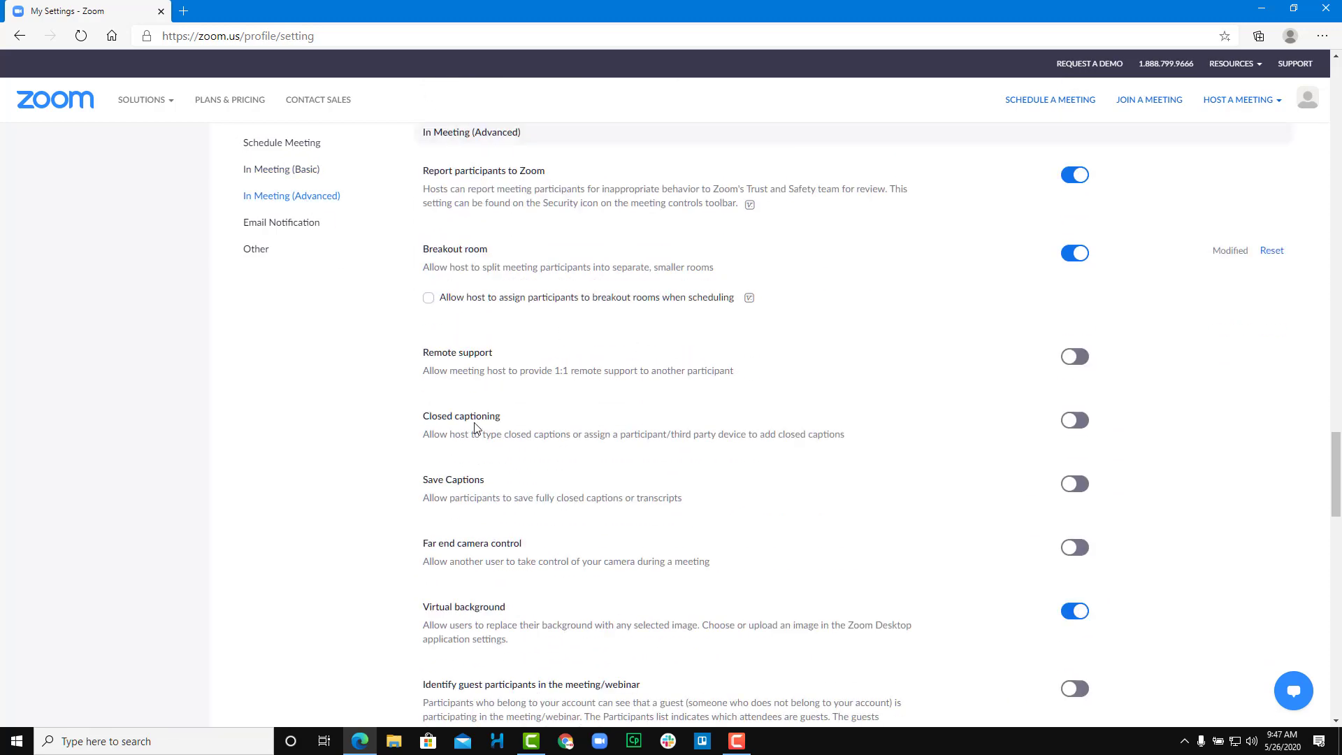
pyautogui.scroll(-7, 504, 599)
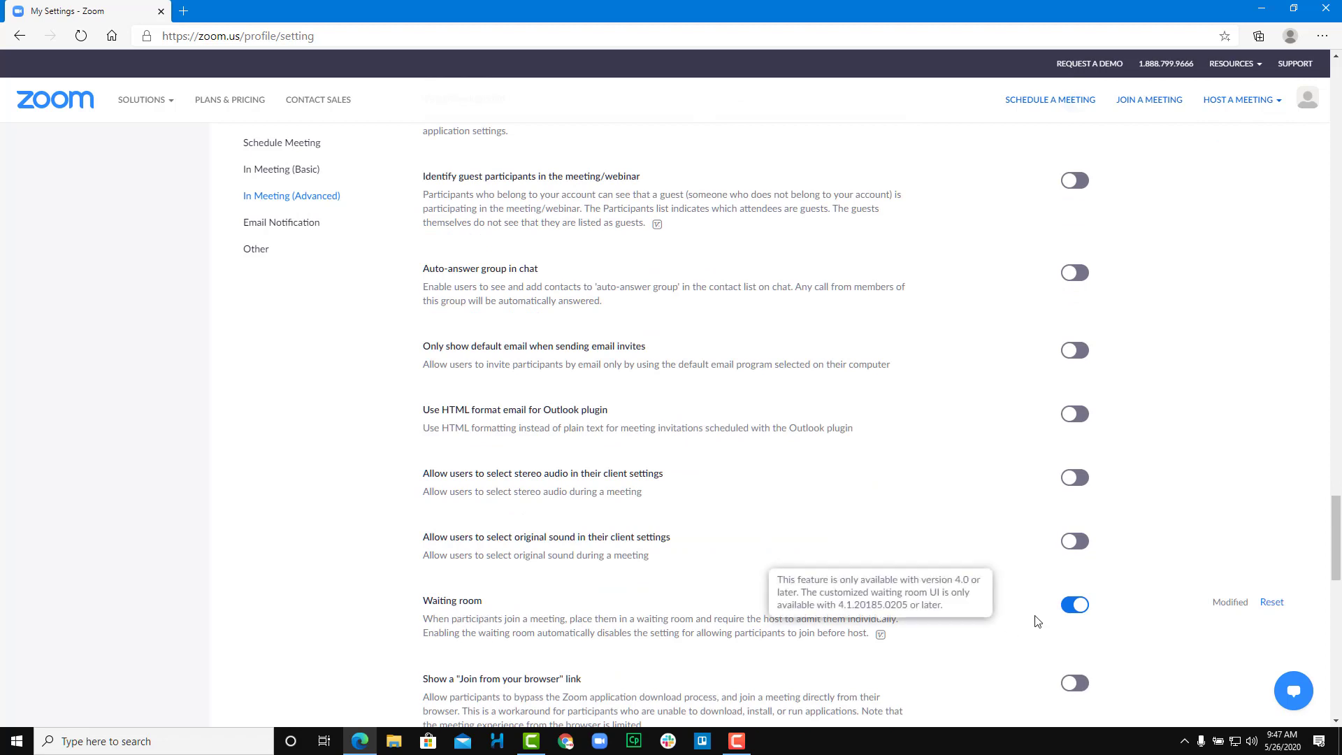
pyautogui.click(1071, 606)
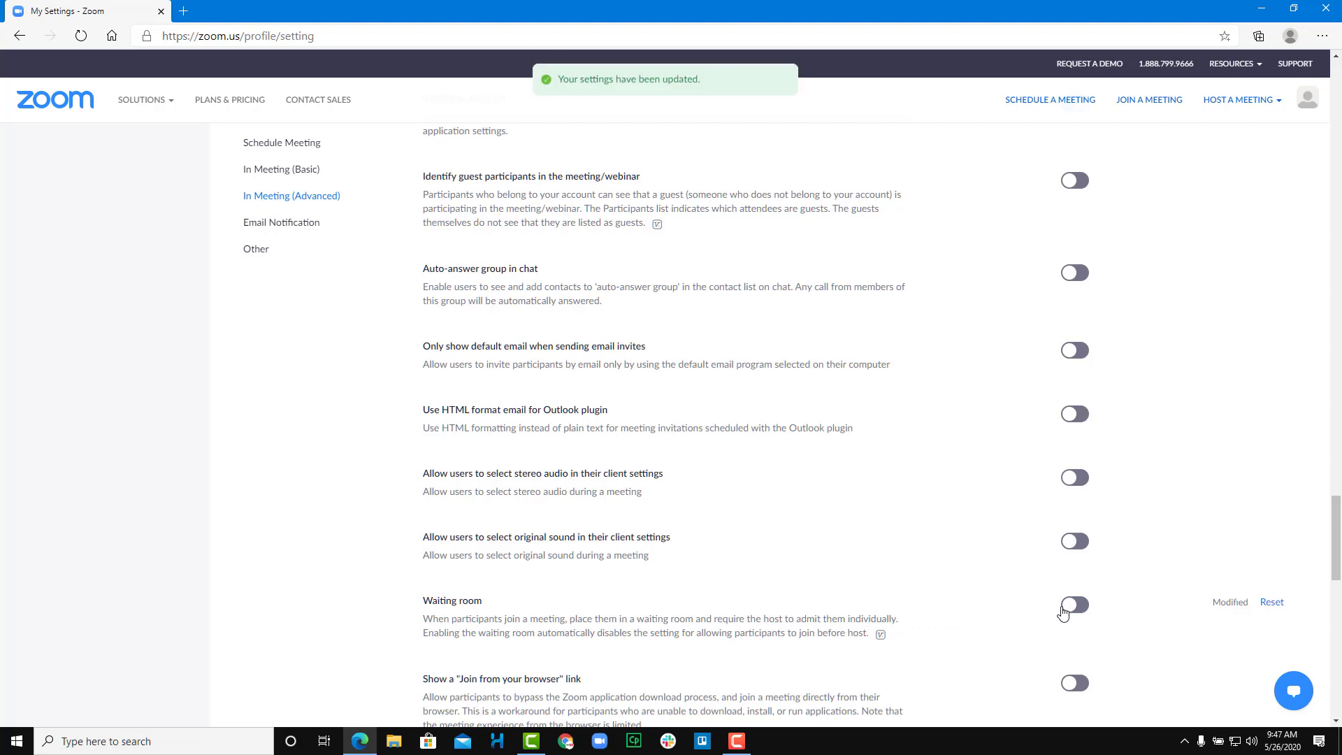